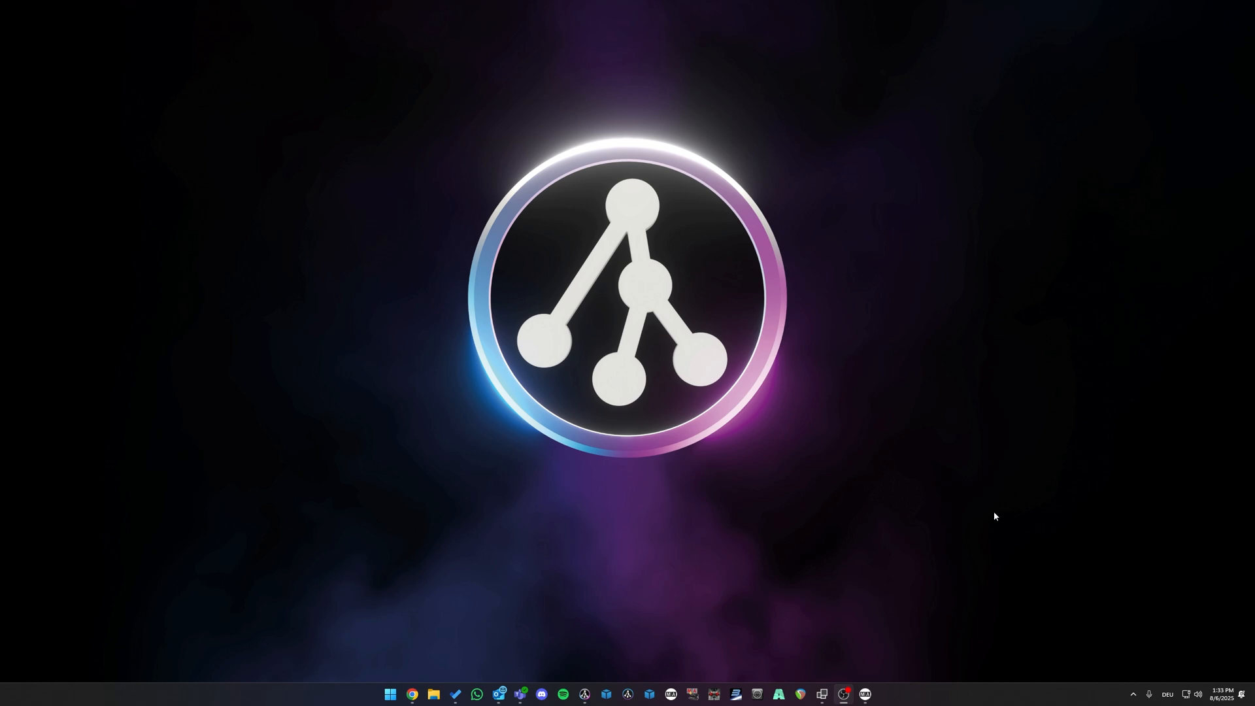
# Step: Restore the grandMA3 VizKey onPC 2.3.0.4 window from the taskbar
pyautogui.click(865, 693)
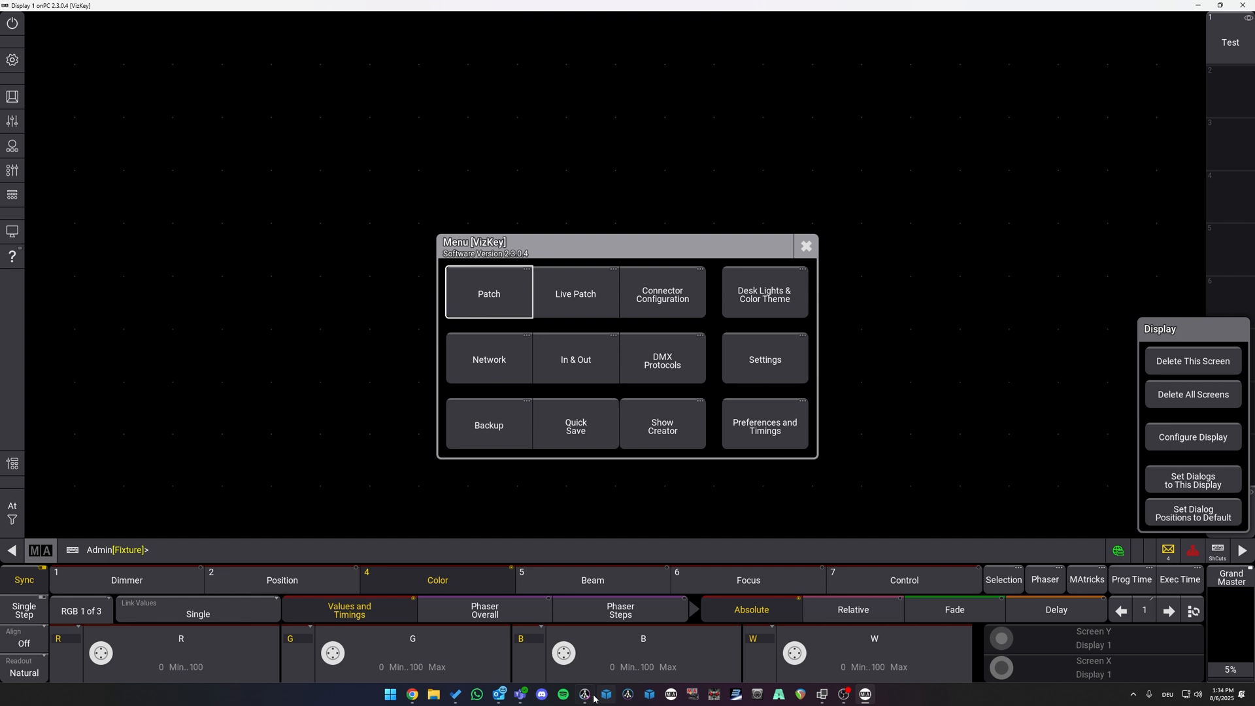
# Step: Review the MA VizKey Choose DLL paths in Depence's Application Settings without changing them
pyautogui.click(584, 694)
pyautogui.click(57, 7)
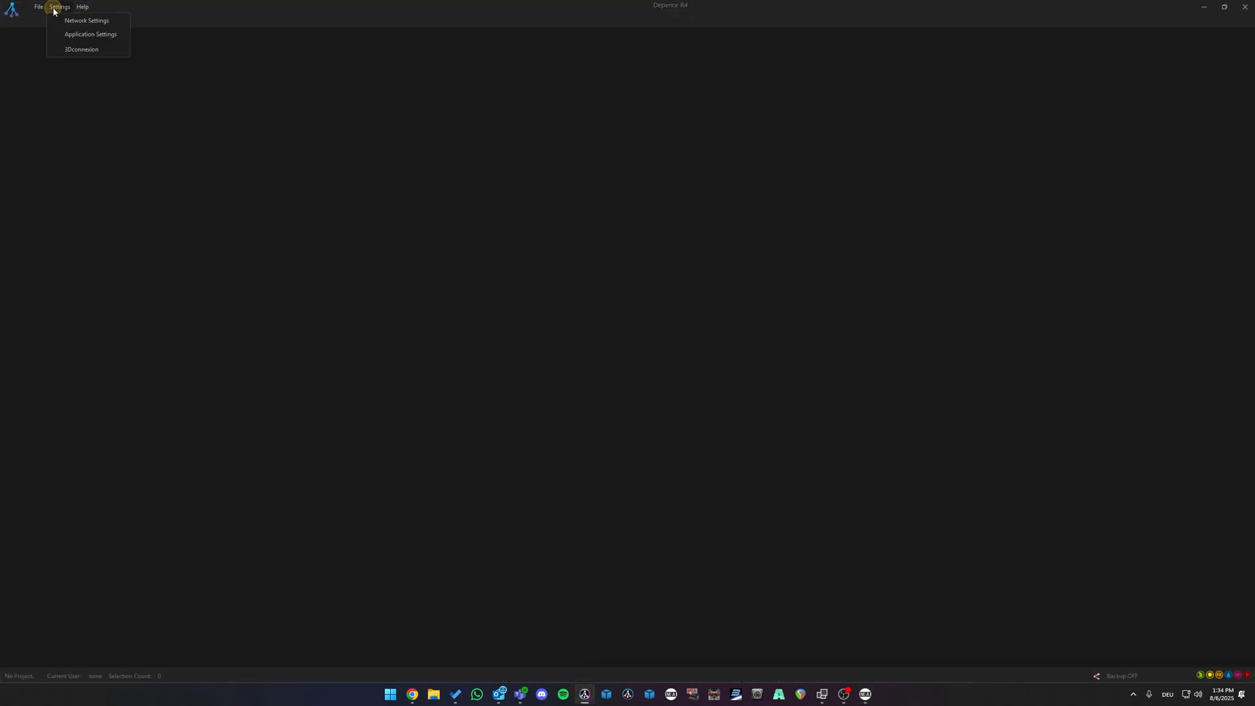
pyautogui.click(91, 34)
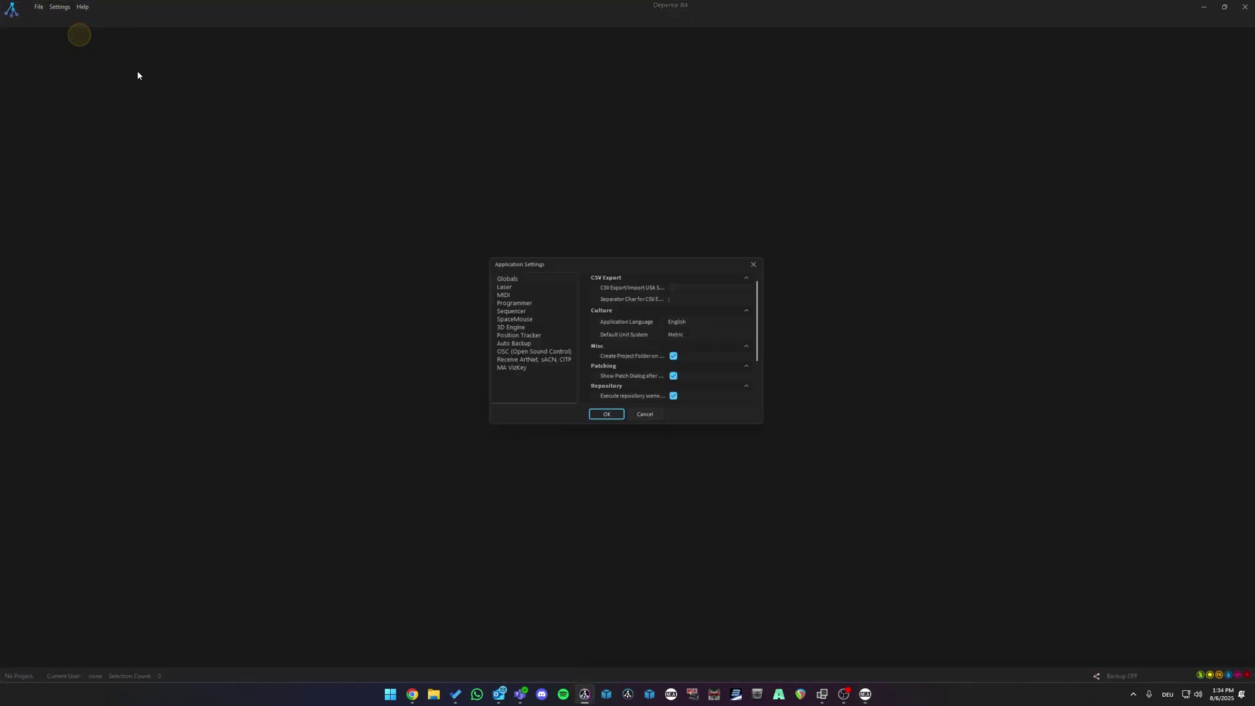
pyautogui.click(514, 371)
pyautogui.click(719, 288)
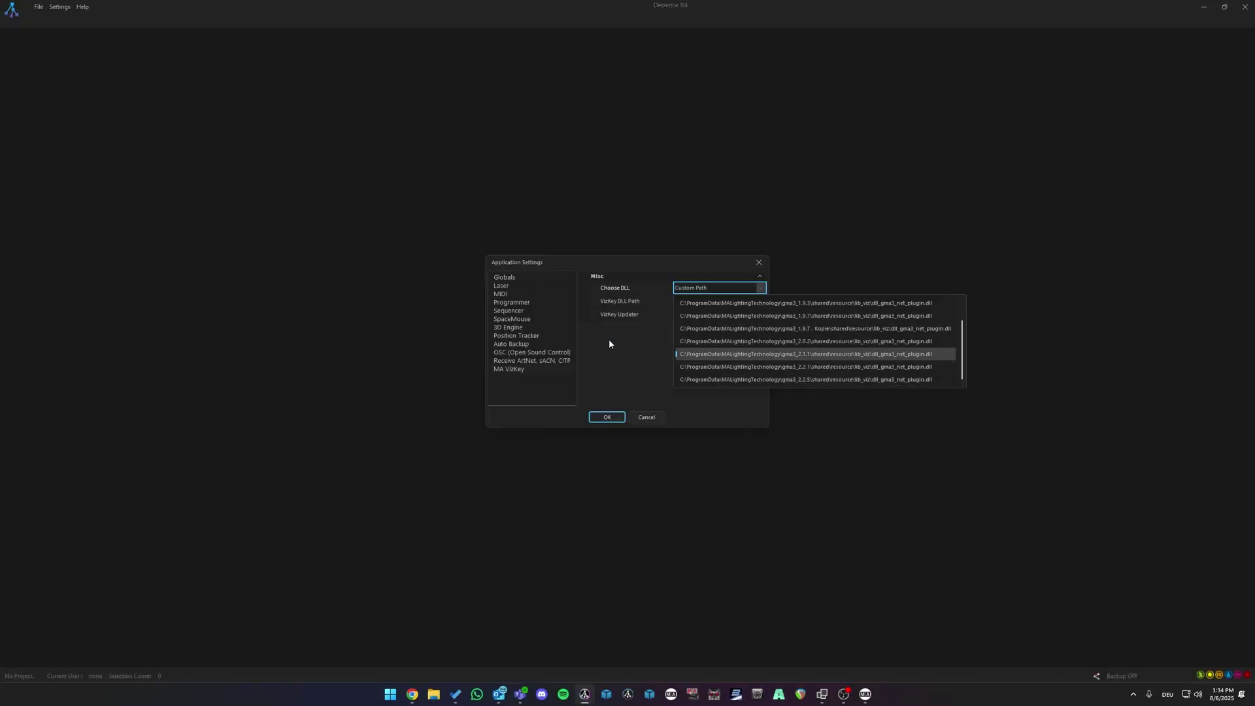
pyautogui.click(609, 339)
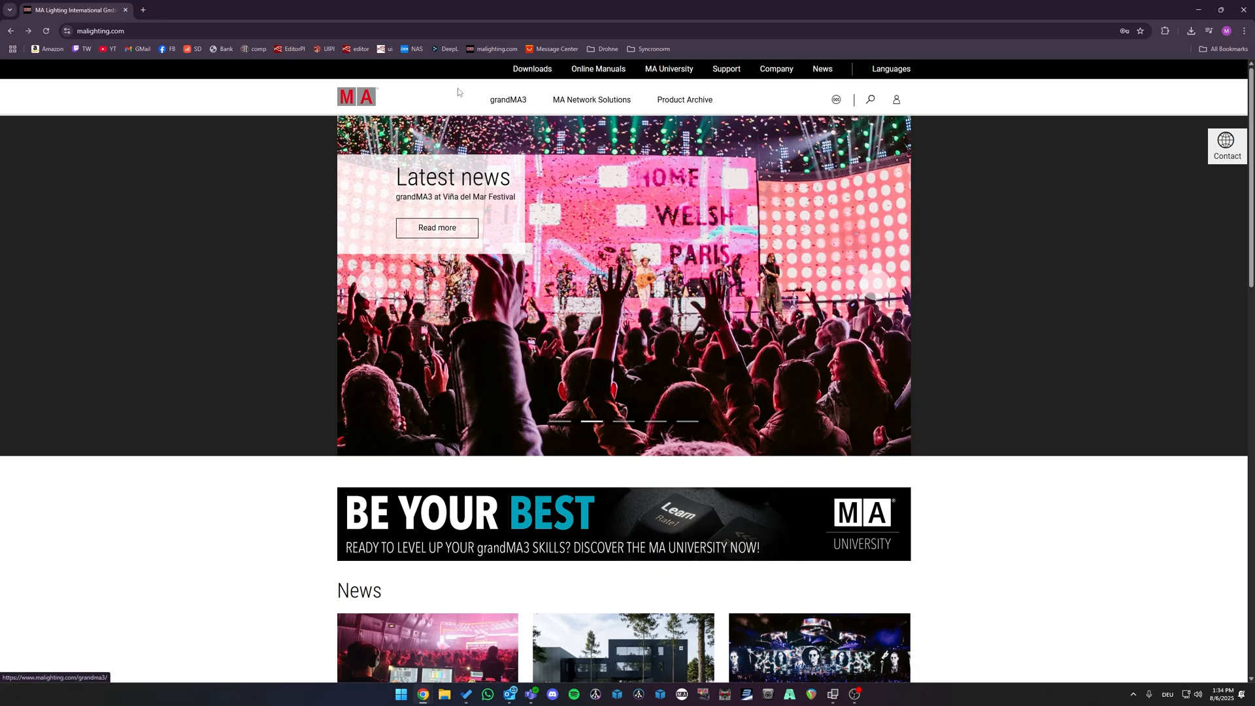
# Step: Navigate malighting.com to the grandMA3 software downloads and expand Software + Release Notes
pyautogui.hotkey('ctrl', 'l')
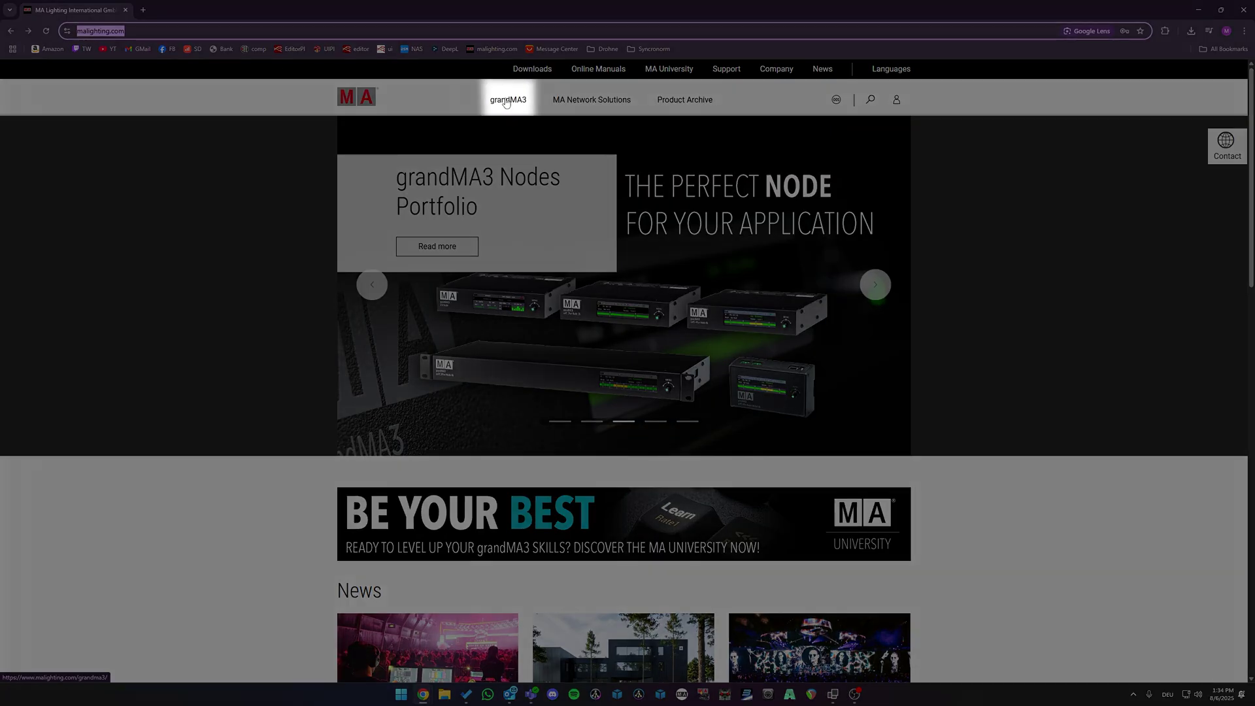
pyautogui.click(506, 99)
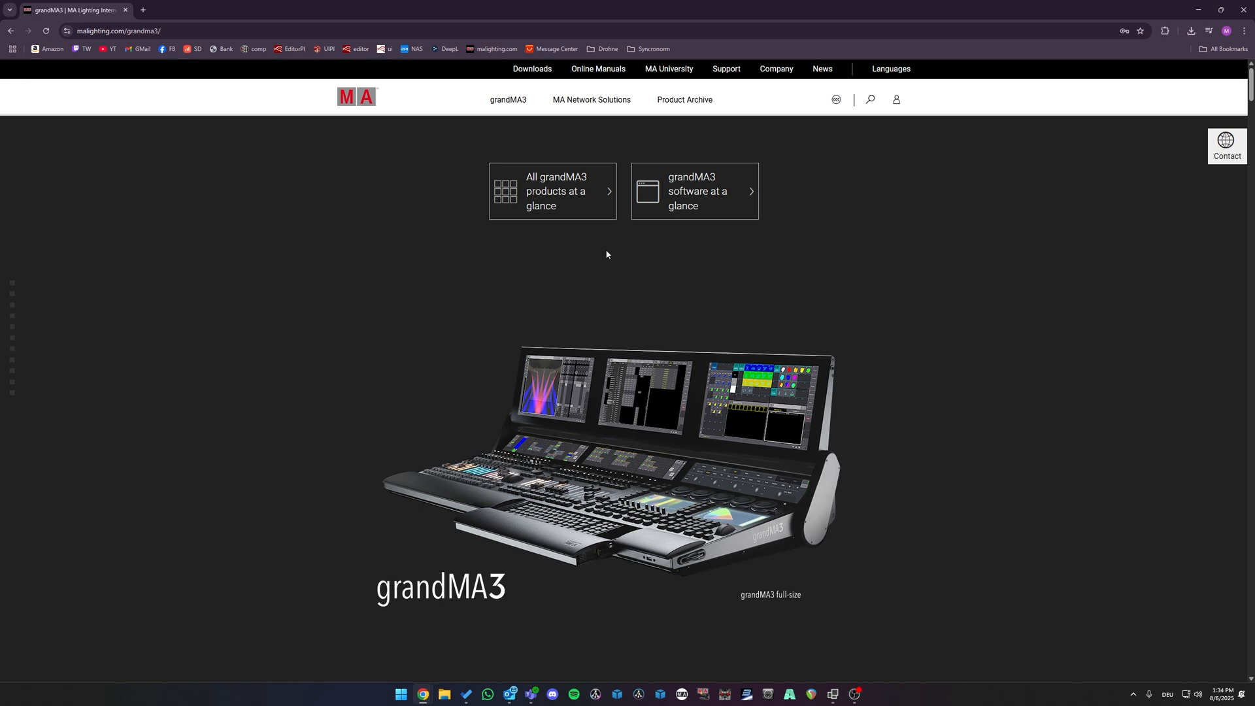
pyautogui.click(719, 207)
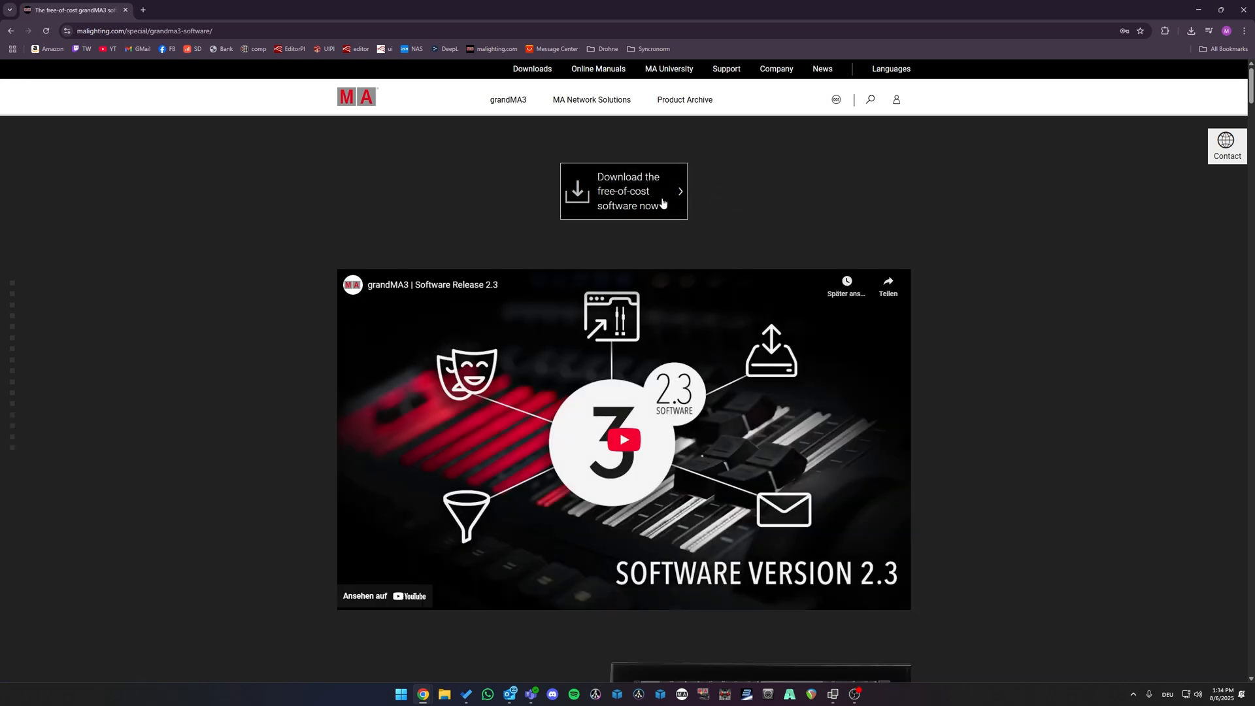
pyautogui.click(662, 195)
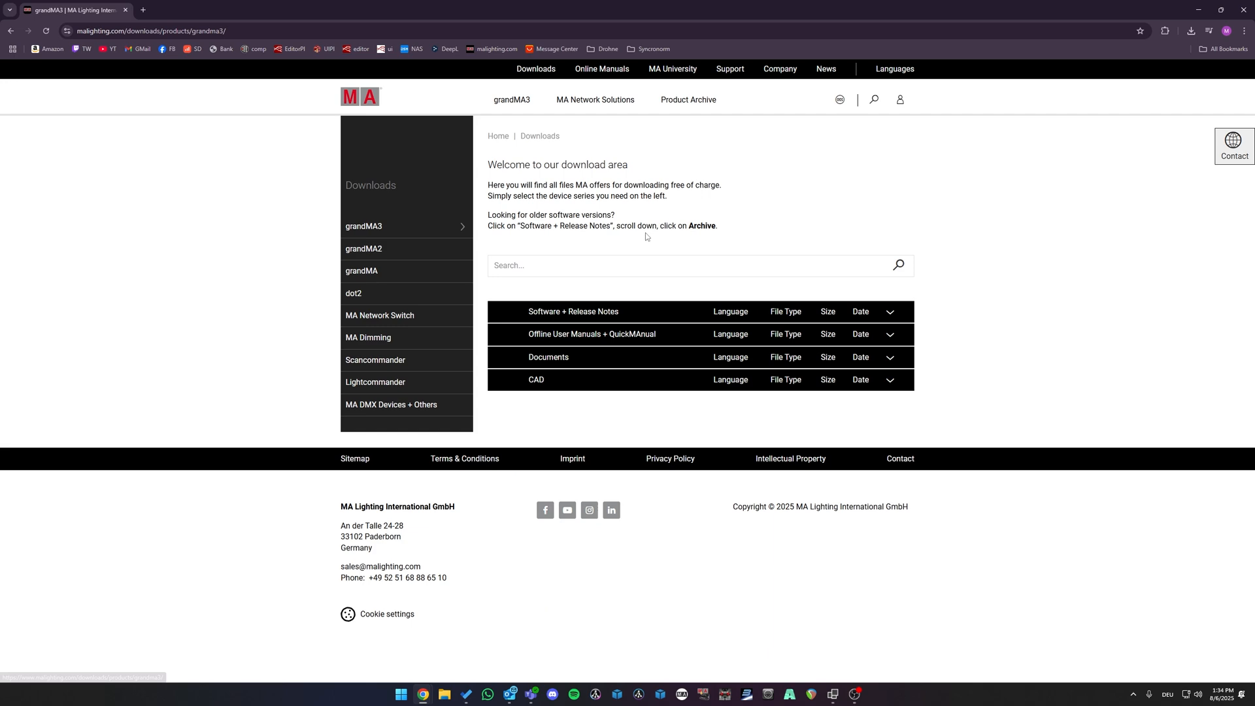
pyautogui.click(506, 312)
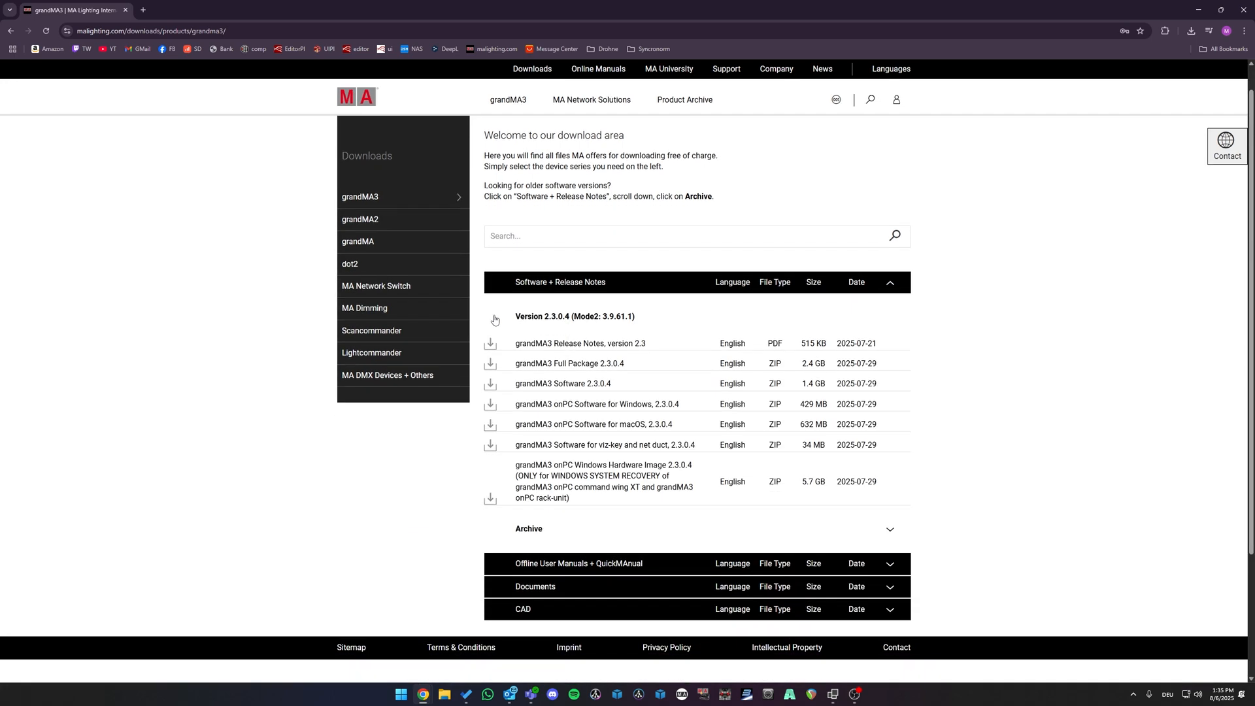
pyautogui.scroll(-1, 506, 392)
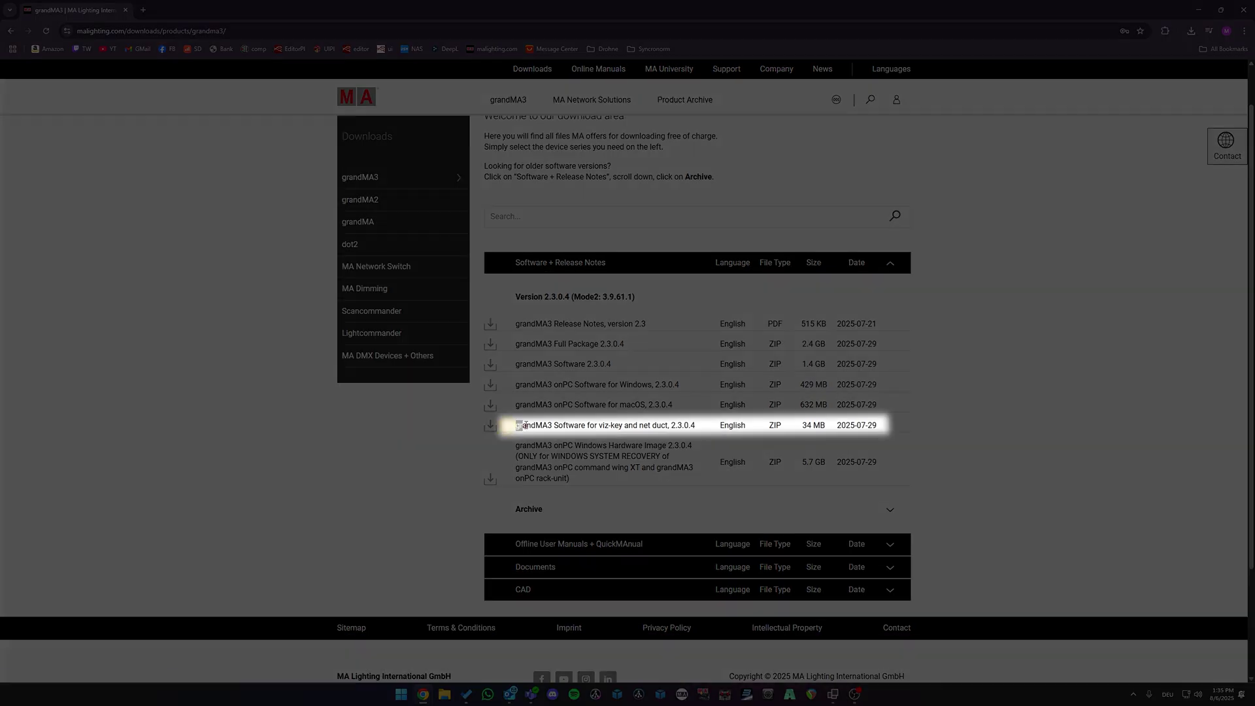
# Step: Download the viz-key and net duct 2.3.0.4 package, accepting the licence
pyautogui.moveTo(515, 426); pyautogui.dragTo(624, 425)
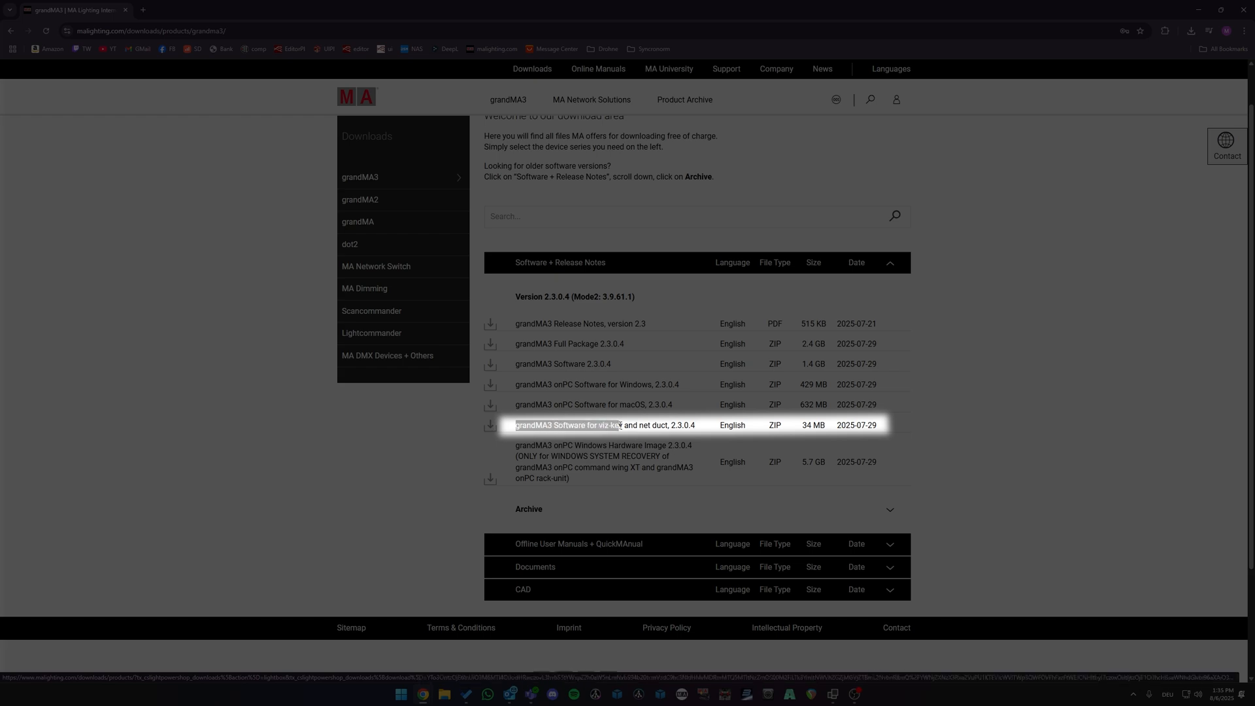
pyautogui.click(553, 425)
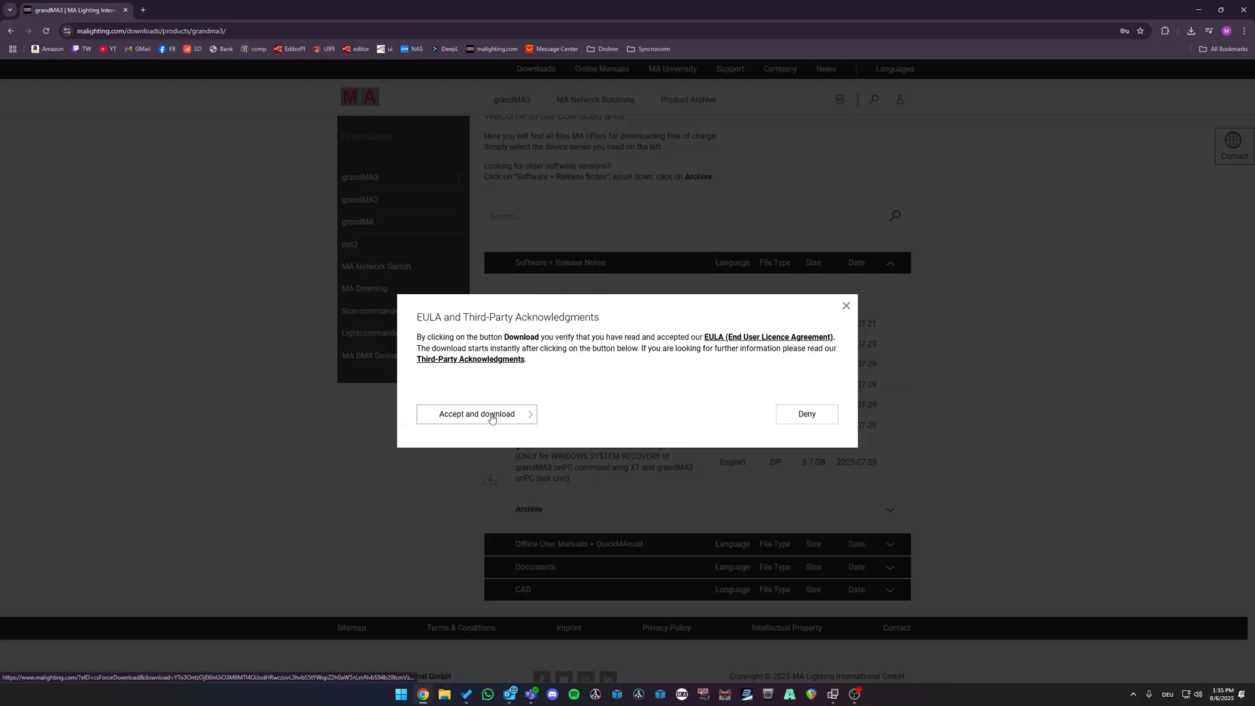
pyautogui.click(489, 416)
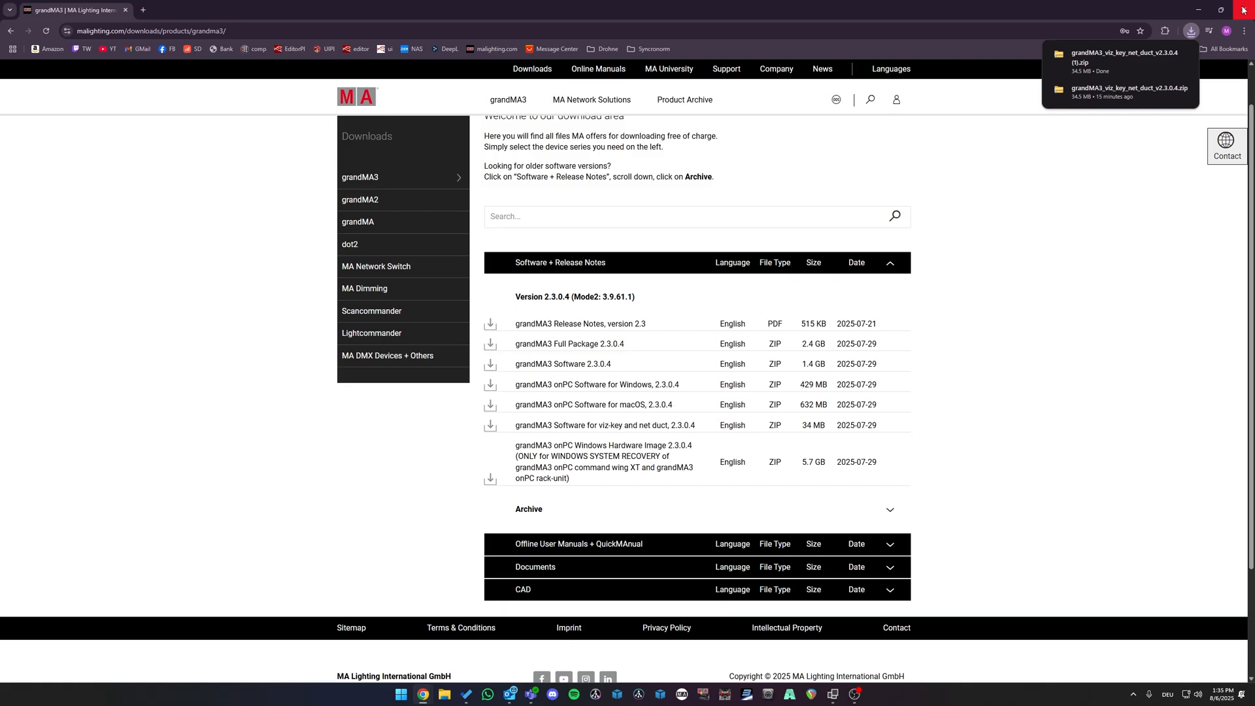
pyautogui.click(1245, 10)
# Step: Extract the downloaded viz-key zip in Downloads and enter its extracted ma folder
pyautogui.press('super+e')
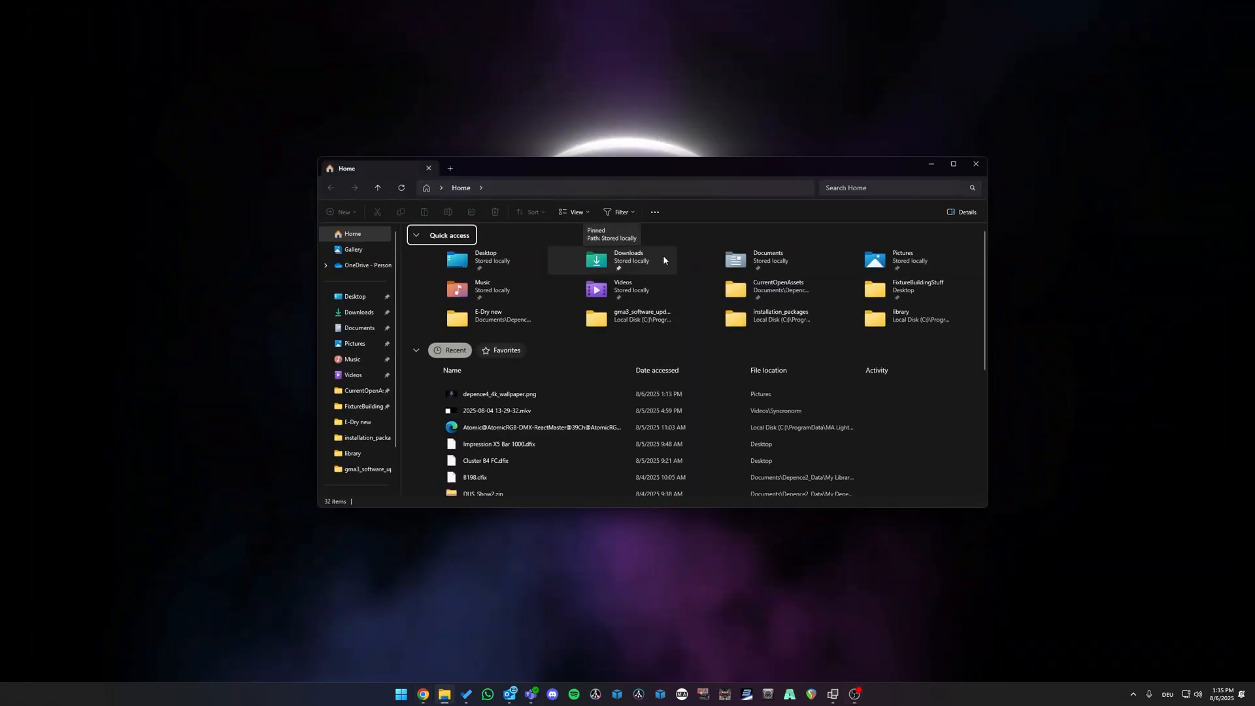
pyautogui.doubleClick(628, 257)
pyautogui.click(439, 219)
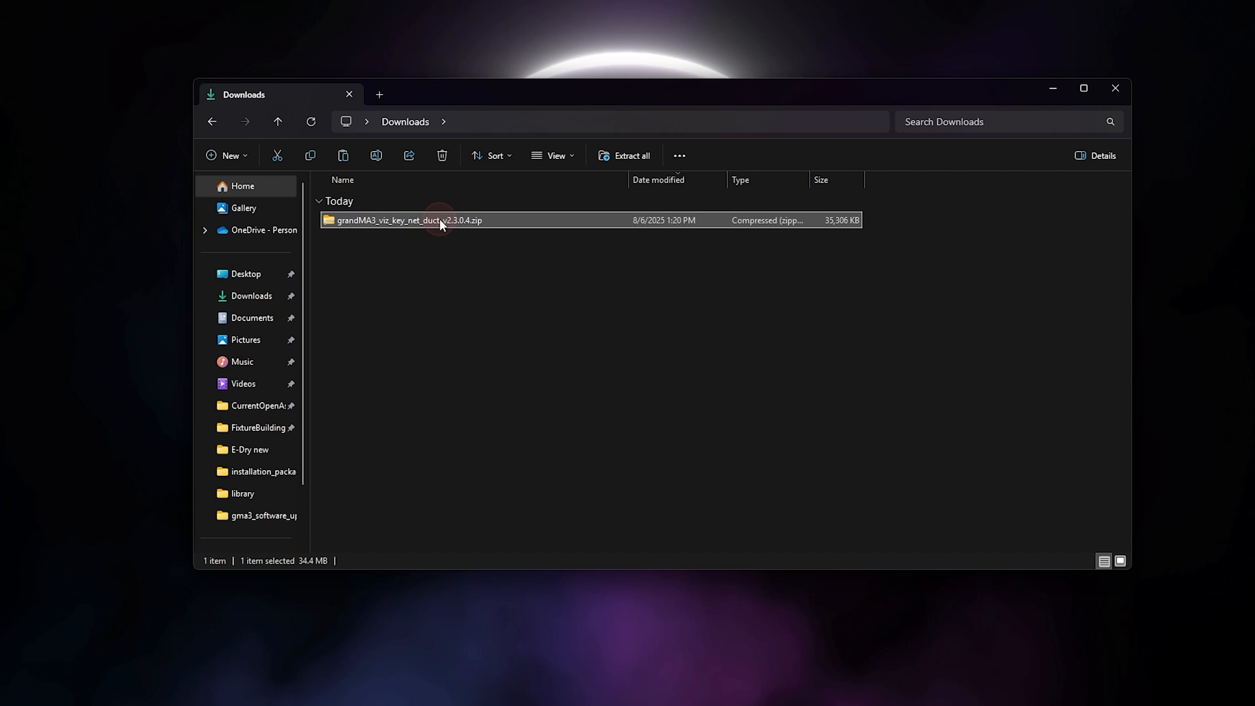
pyautogui.rightClick(439, 219)
pyautogui.click(520, 384)
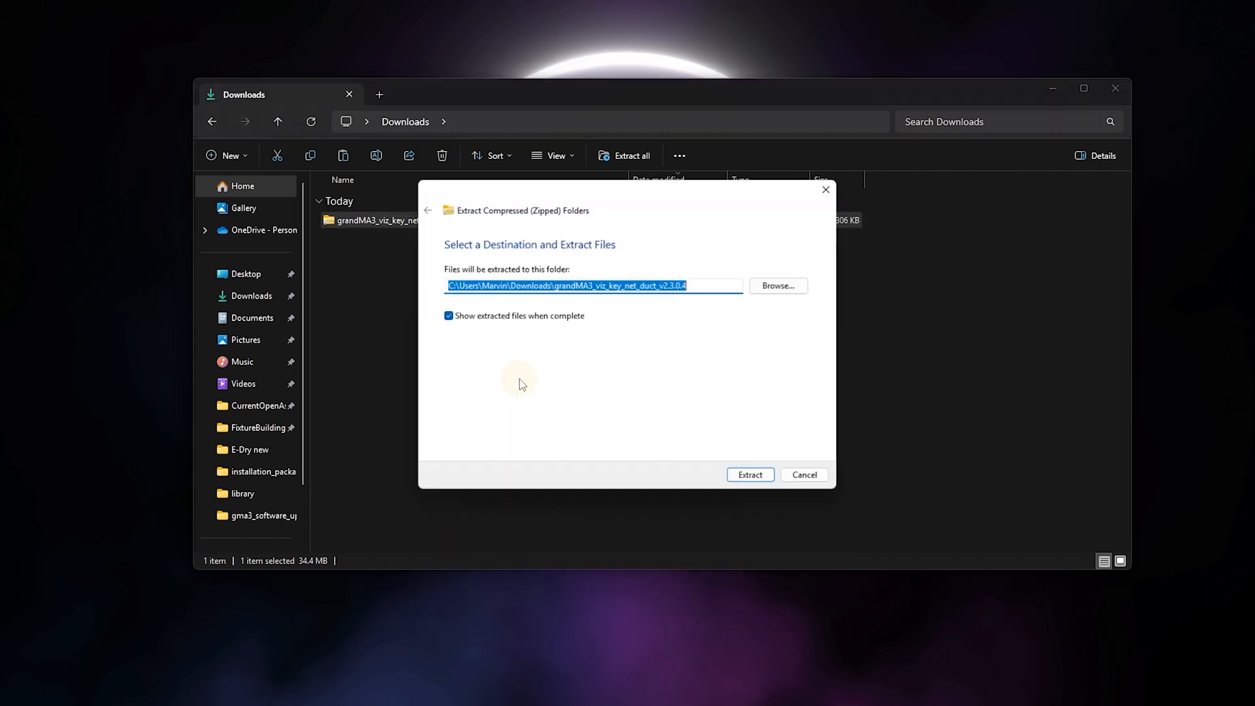
pyautogui.click(750, 475)
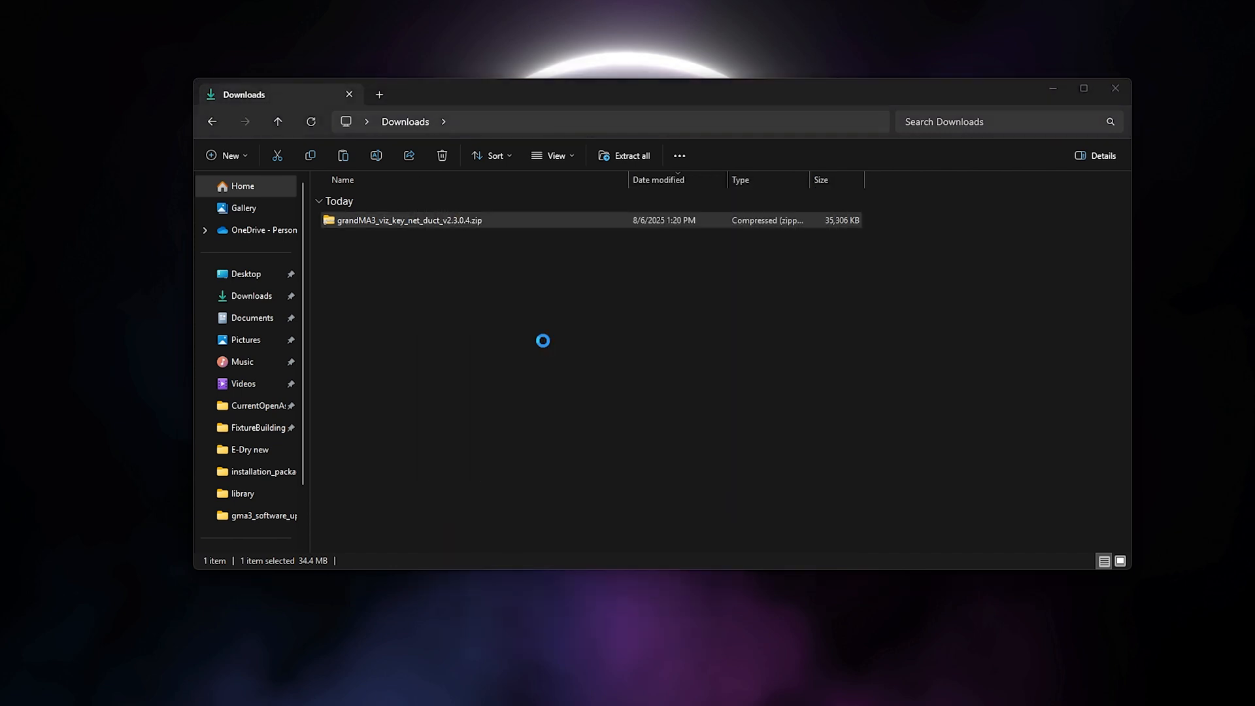
pyautogui.doubleClick(400, 242)
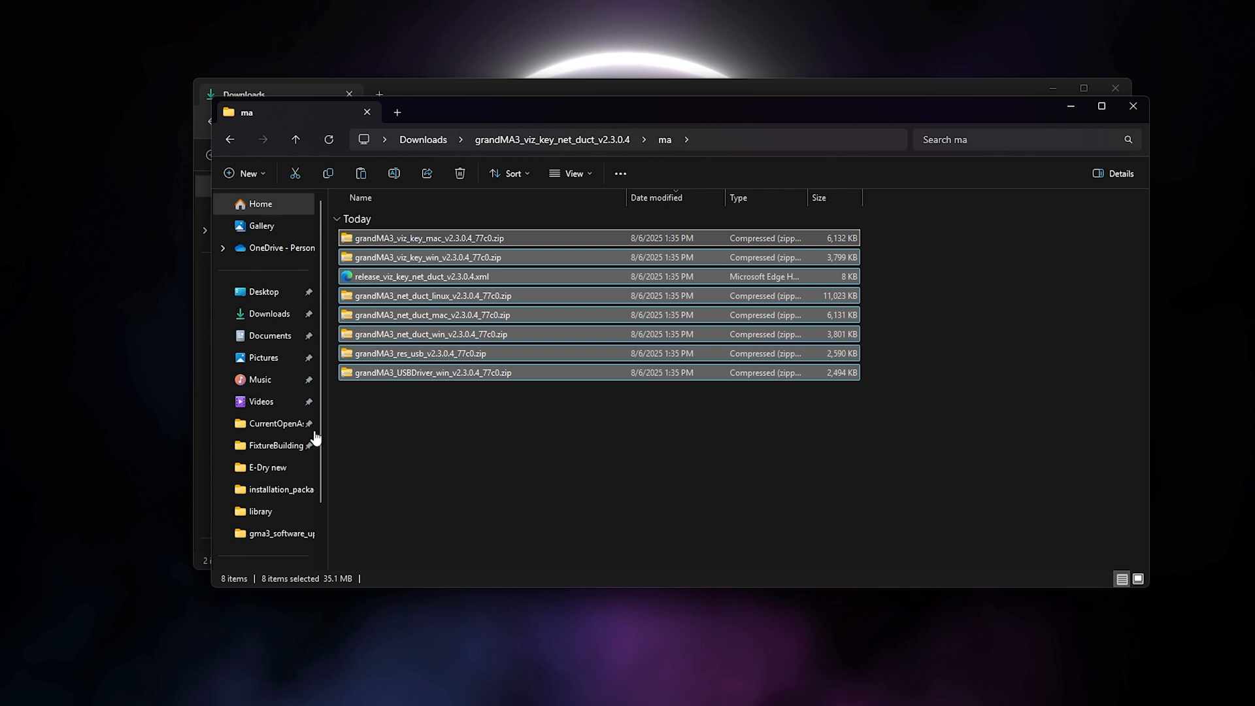
pyautogui.scroll(-2, 275, 442)
# Step: Paste the eight update files into C:\ProgramData\MALightingTechnology\gma3_software_update
pyautogui.click(263, 508)
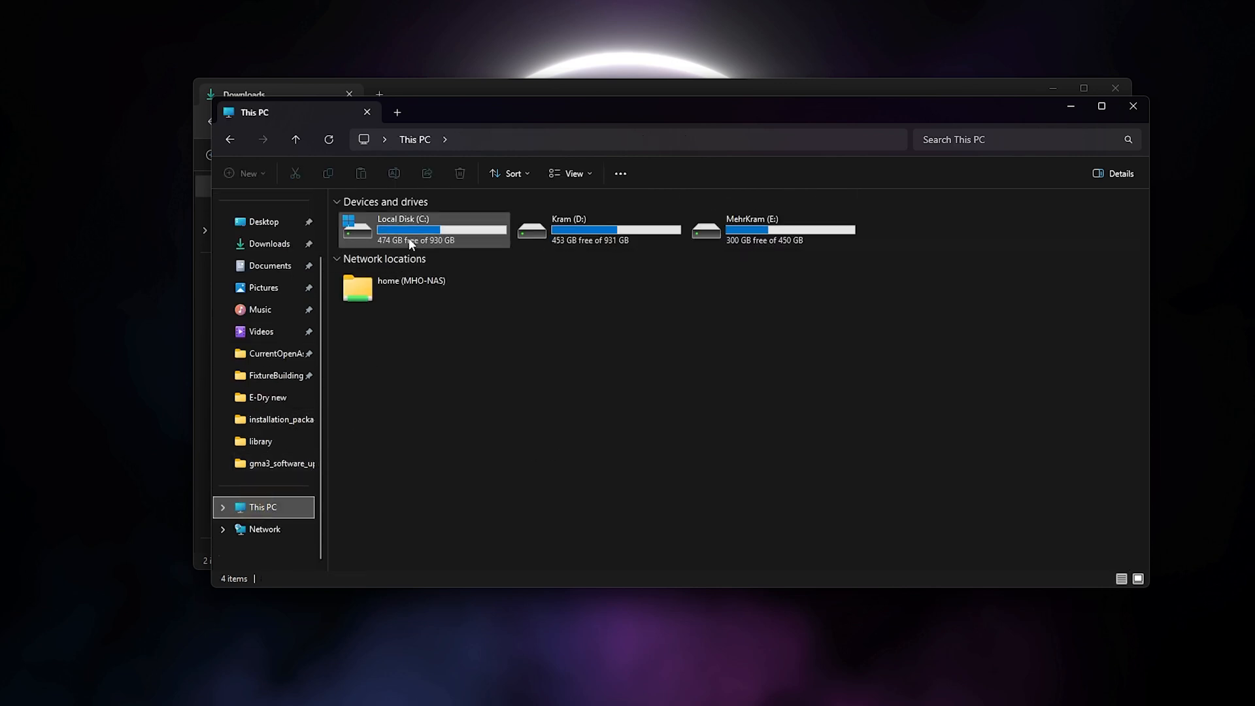
pyautogui.doubleClick(409, 238)
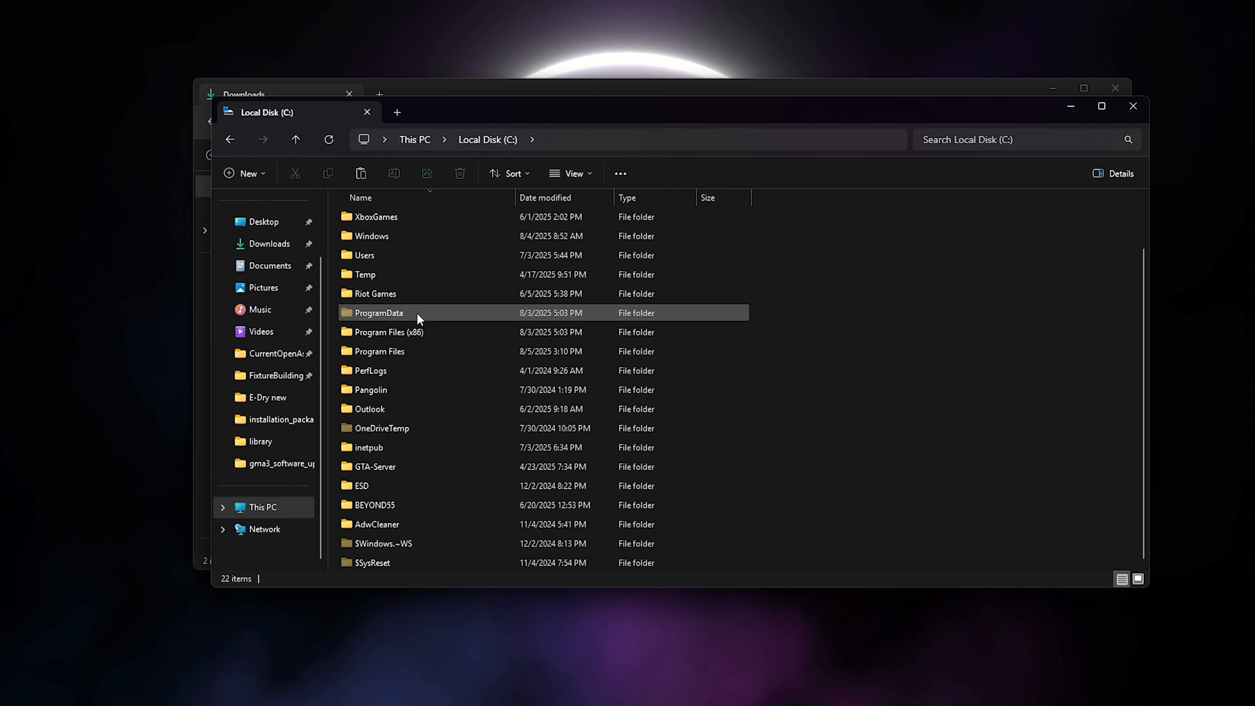
pyautogui.doubleClick(417, 313)
pyautogui.scroll(-3, 445, 357)
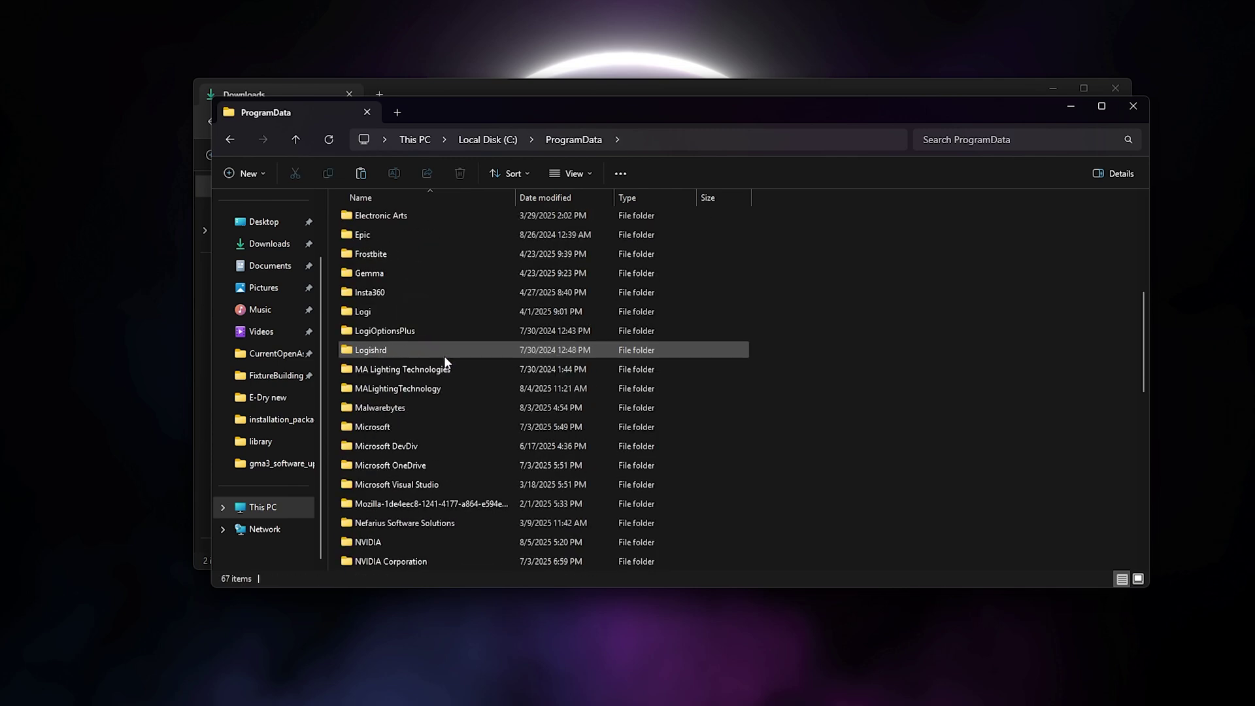
pyautogui.doubleClick(450, 389)
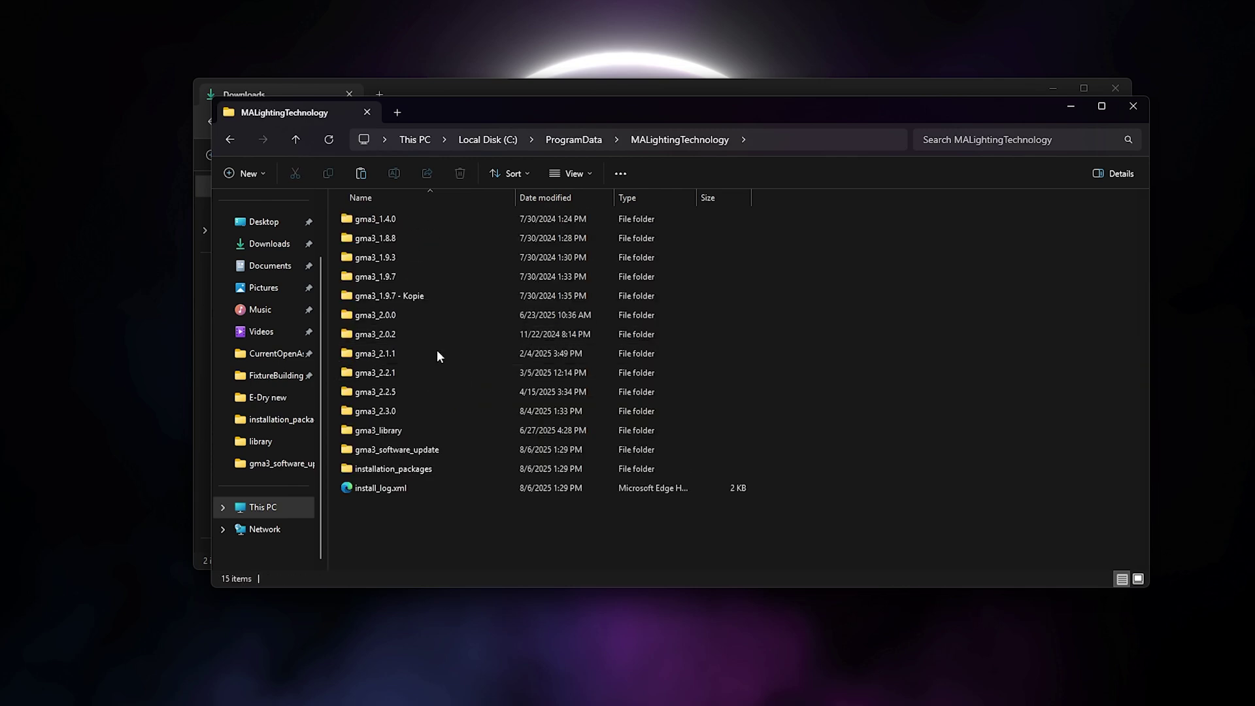
pyautogui.doubleClick(445, 448)
pyautogui.hotkey('ctrl', 'v')
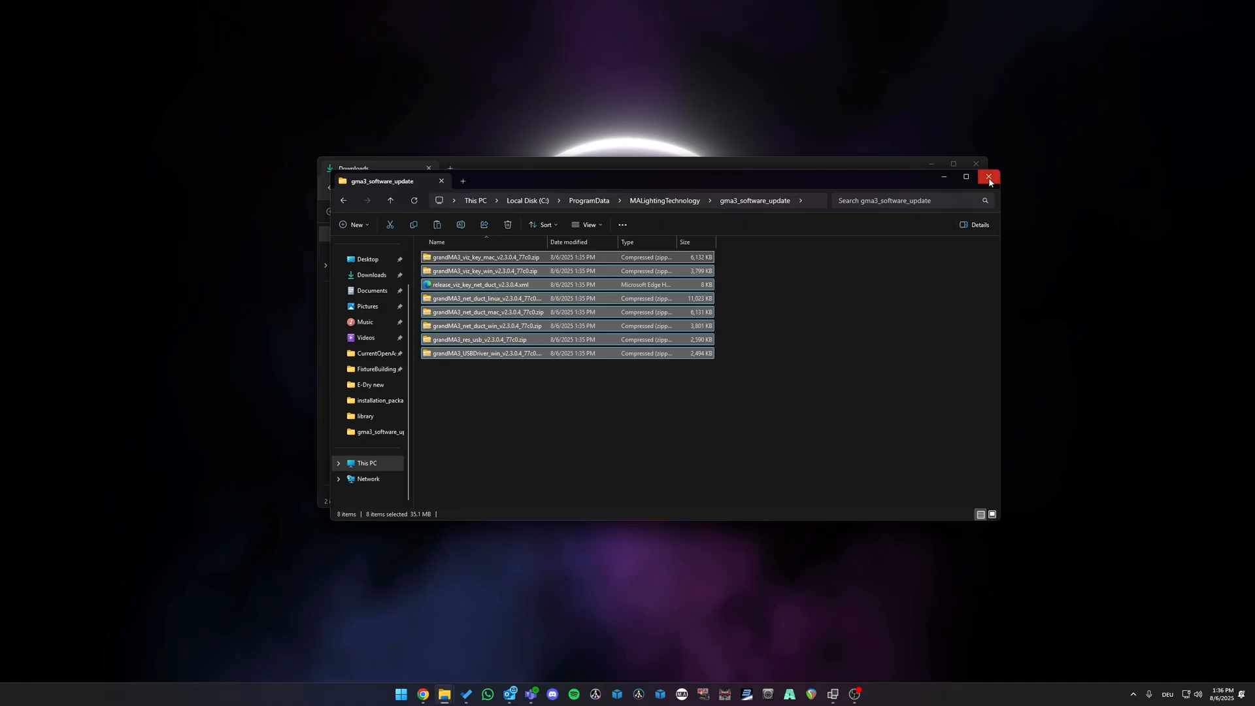
# Step: Close the Explorer windows and bring grandMA3 onPC to the front
pyautogui.click(989, 176)
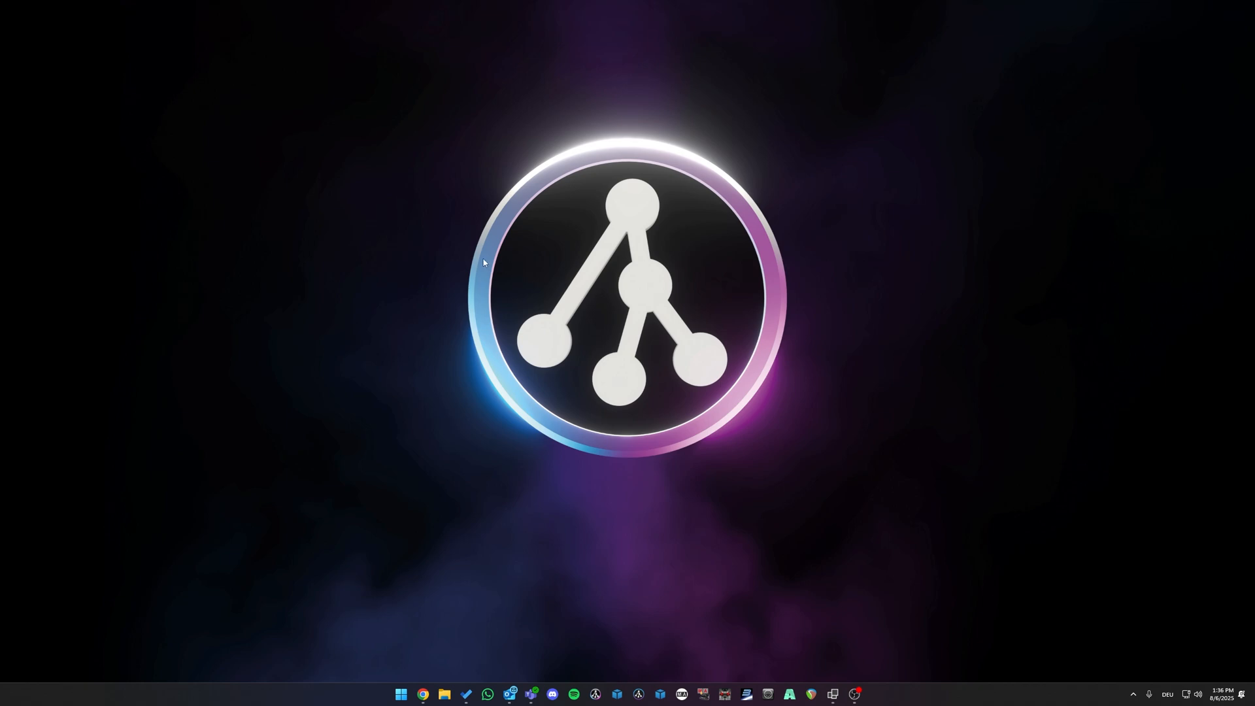
pyautogui.click(682, 695)
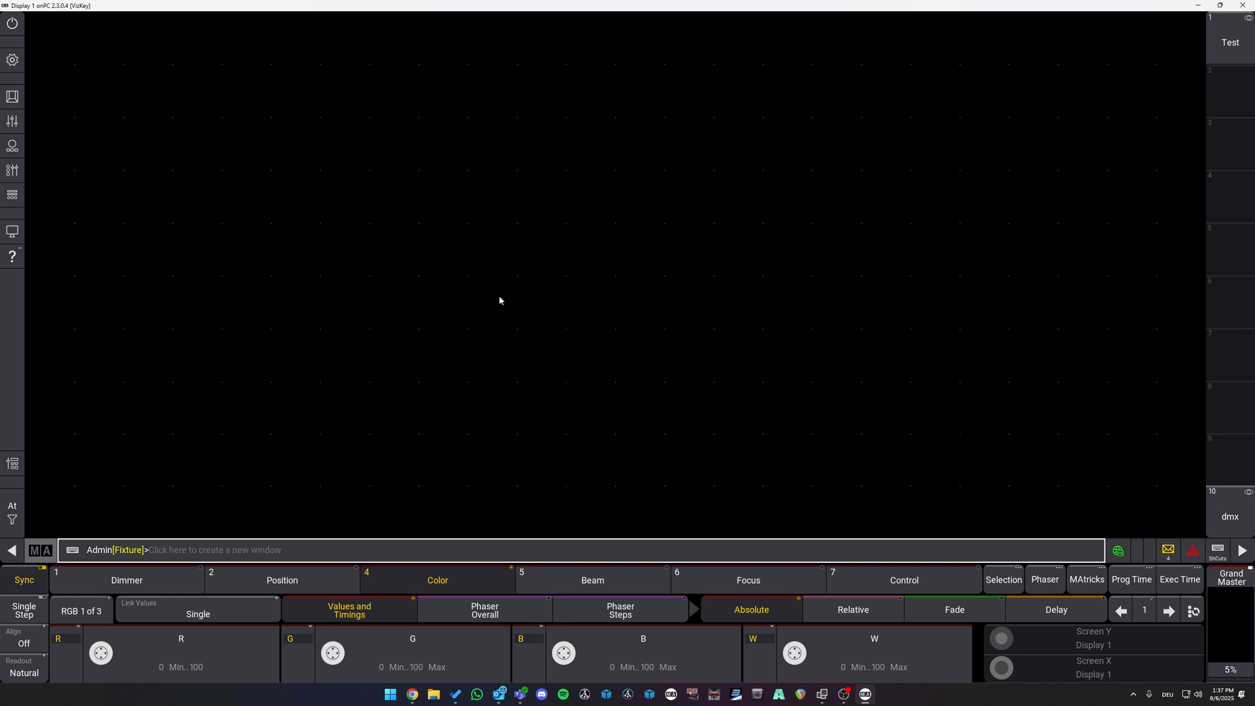
# Step: Reach the Software Update window via Menu > Settings
pyautogui.click(13, 61)
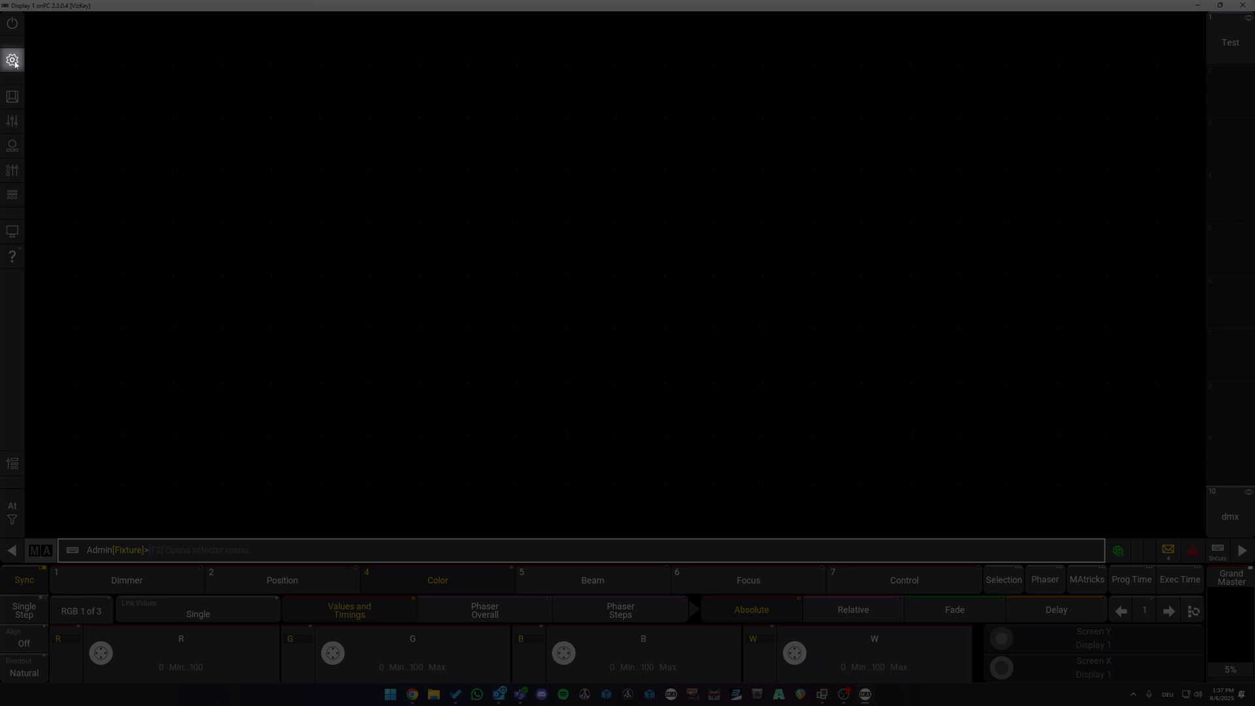
pyautogui.click(766, 360)
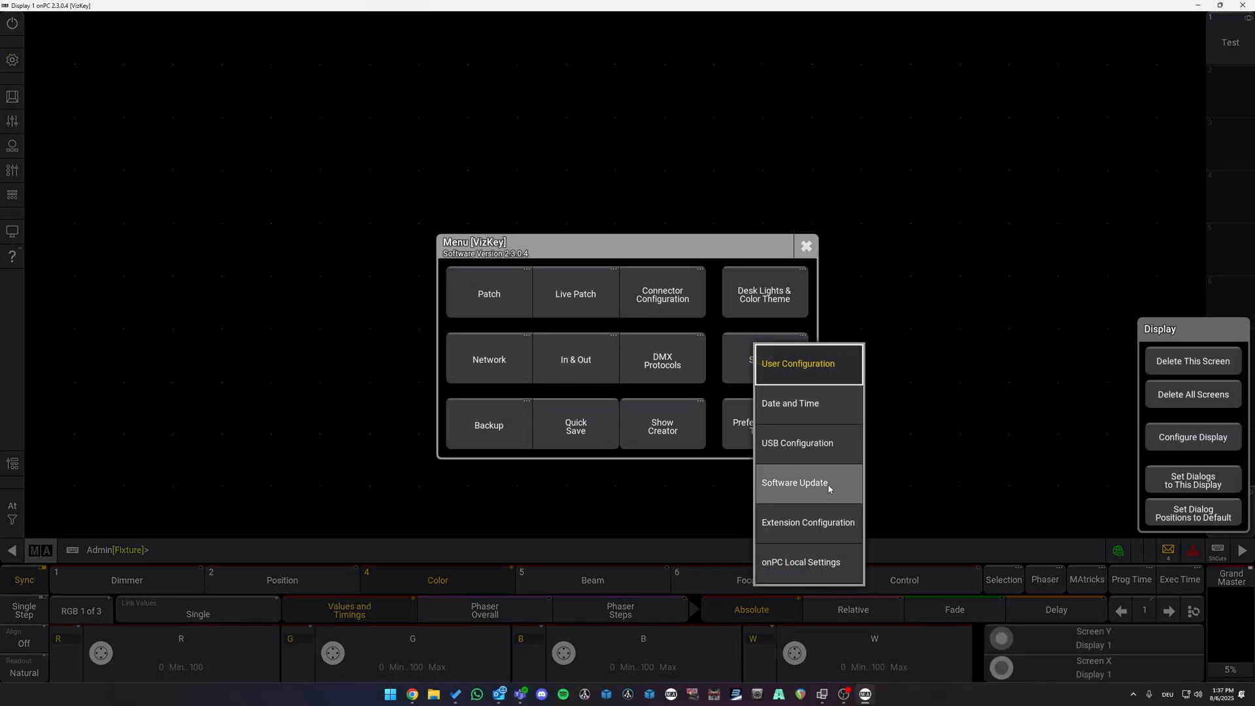
pyautogui.click(796, 483)
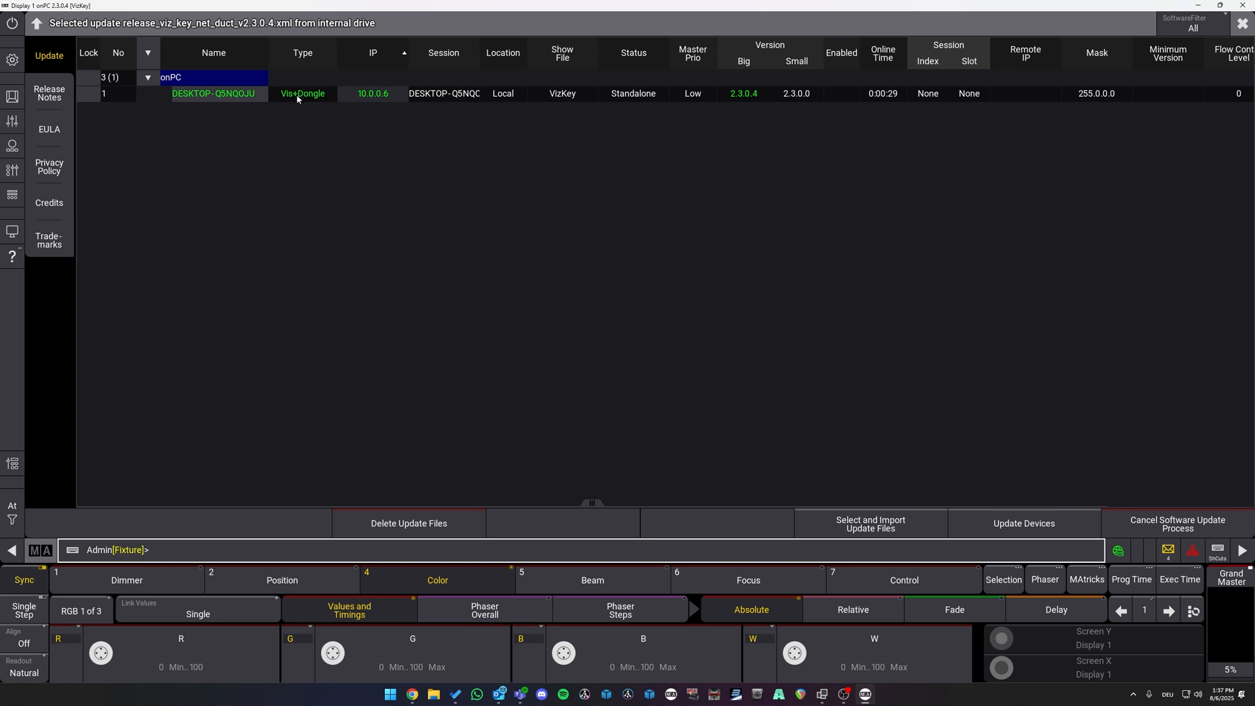
# Step: Select the VizKey onPC device and the release_viz_key_net_duct_v2.3.0.4.xml update file, confirming the release
pyautogui.click(296, 94)
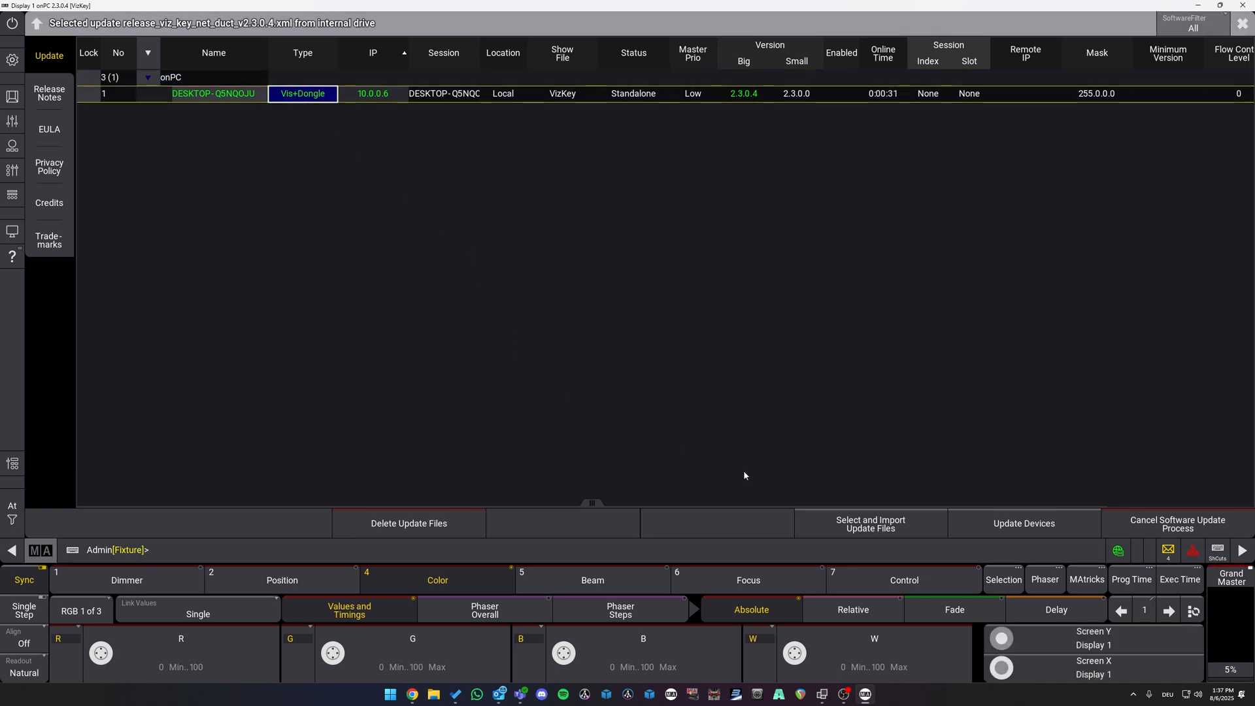
pyautogui.click(921, 525)
pyautogui.click(469, 238)
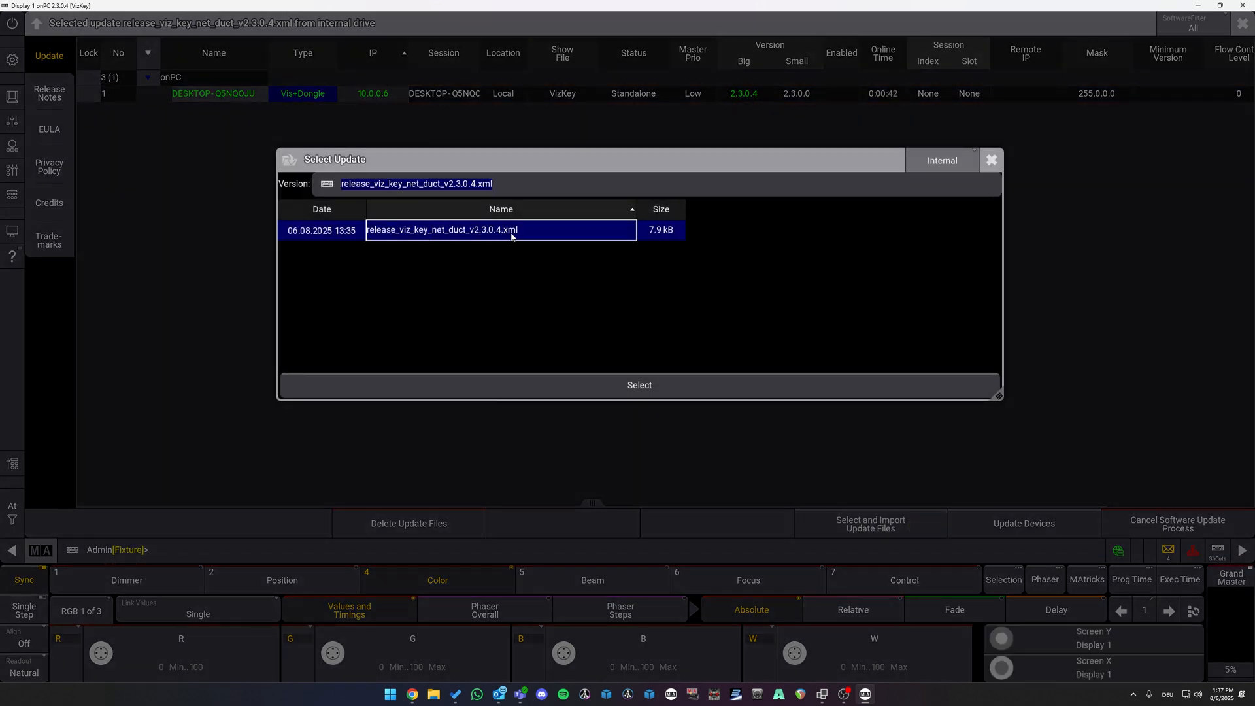
pyautogui.click(649, 386)
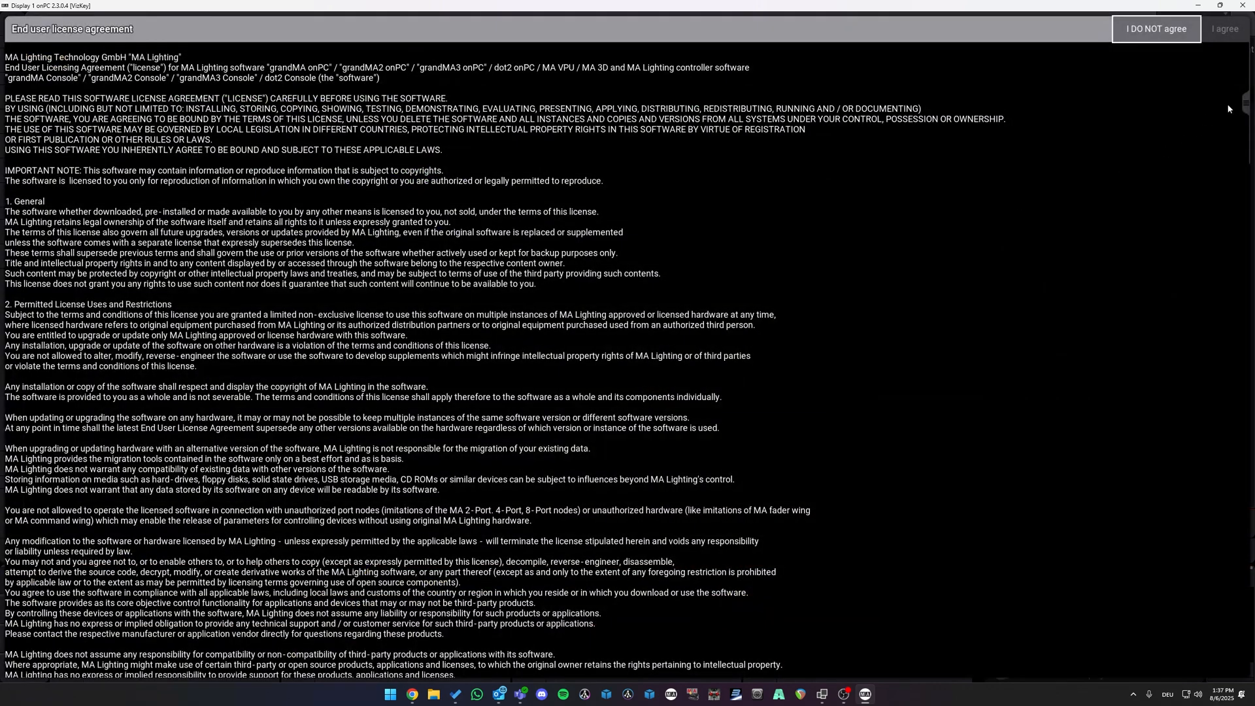
pyautogui.moveTo(1244, 103); pyautogui.dragTo(1244, 647)
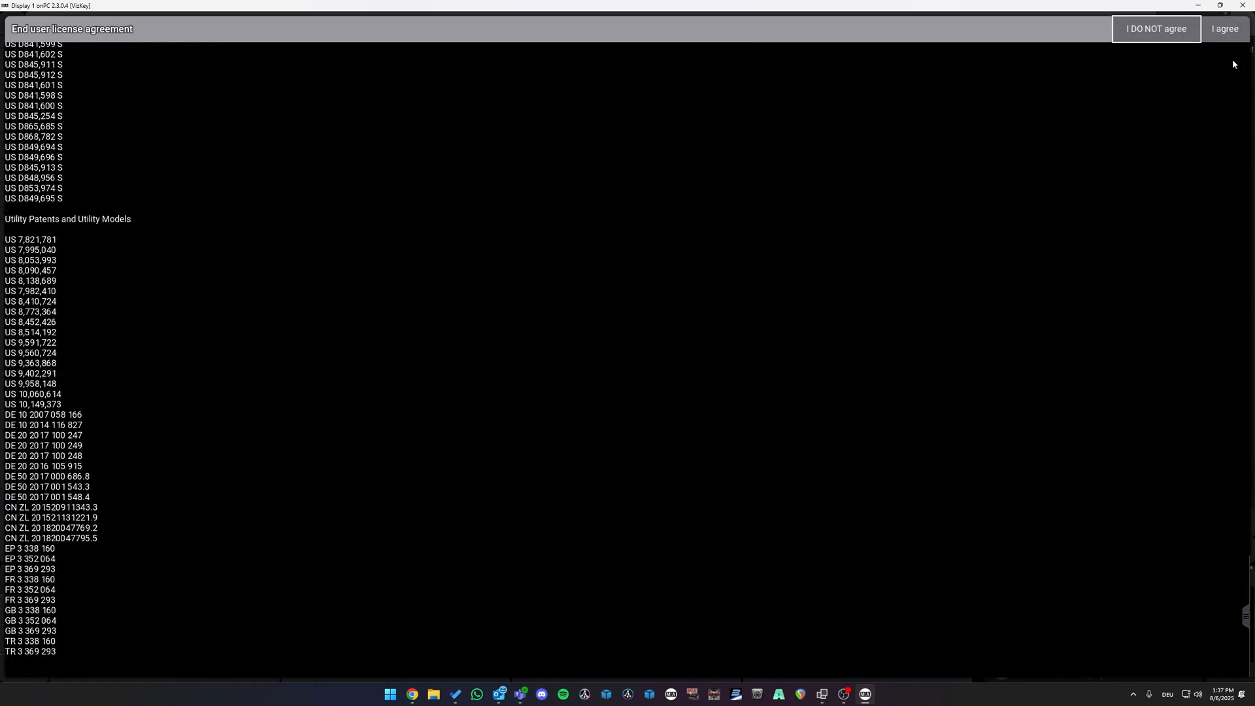
# Step: Accept the EULA, send the update to the device and confirm Update and Reboot
pyautogui.click(1225, 28)
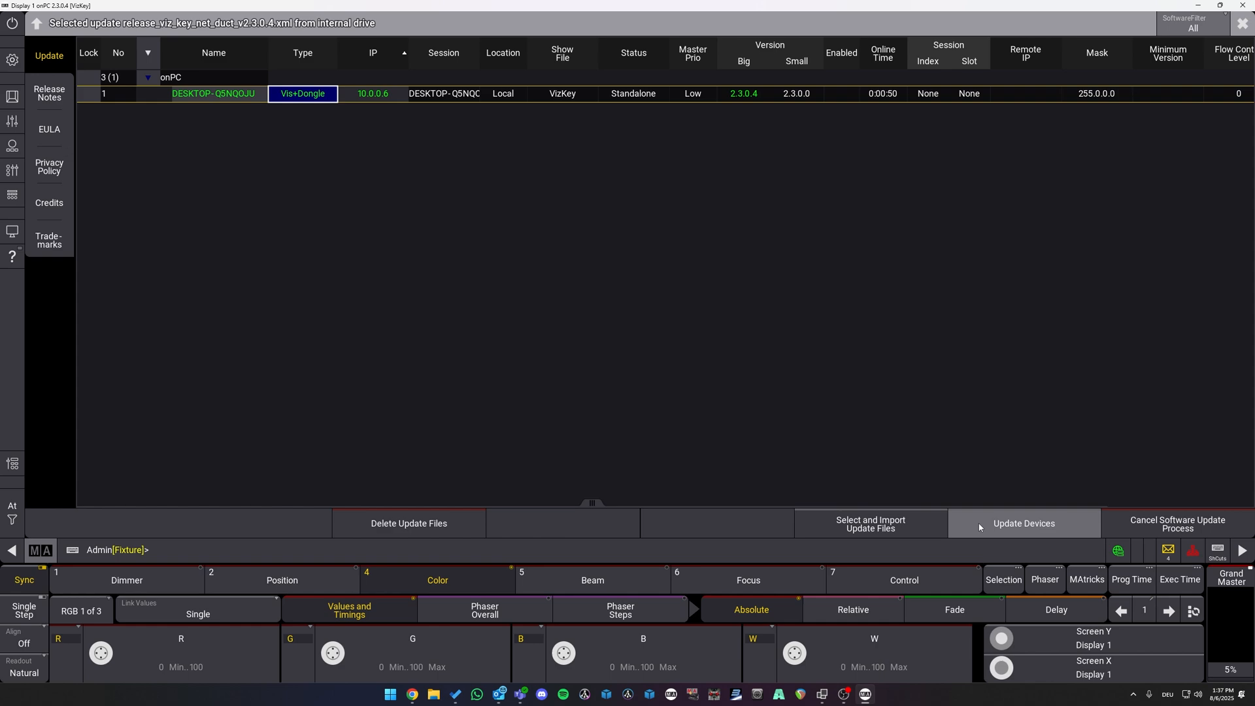
pyautogui.click(980, 528)
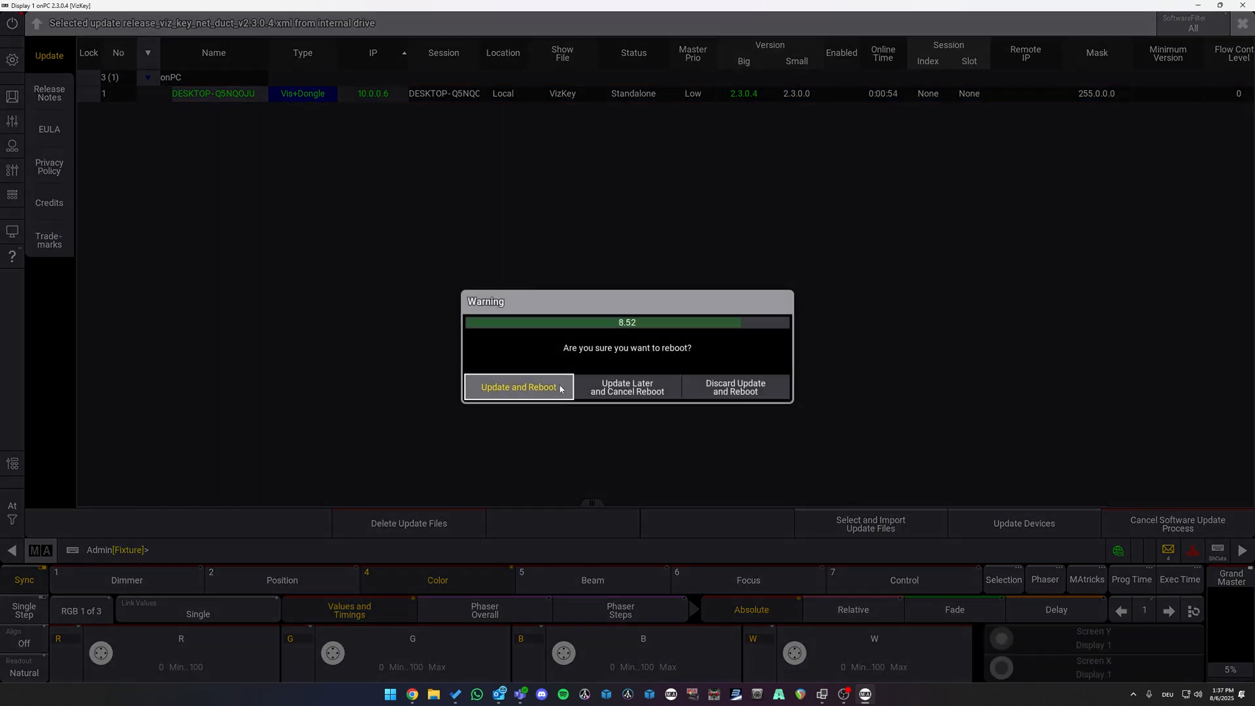
pyautogui.click(561, 388)
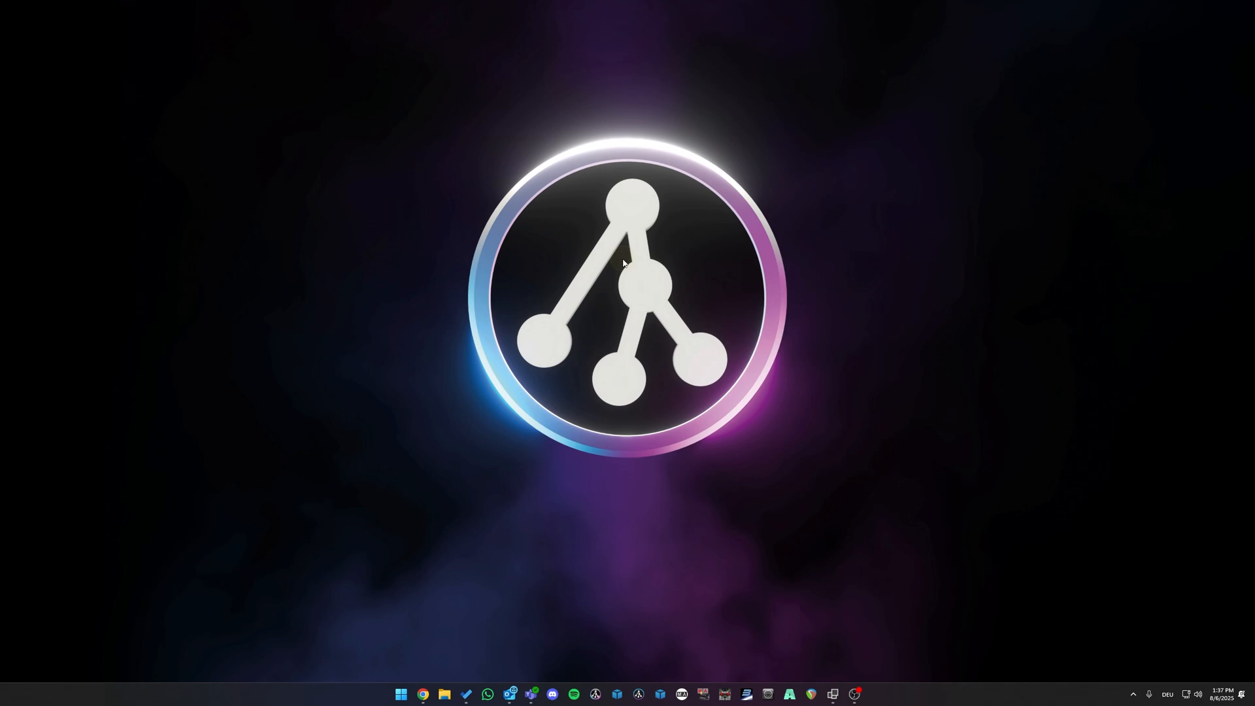
# Step: Point Depence's MA VizKey Choose DLL setting to the newest grandMA3 plugin path
pyautogui.click(595, 695)
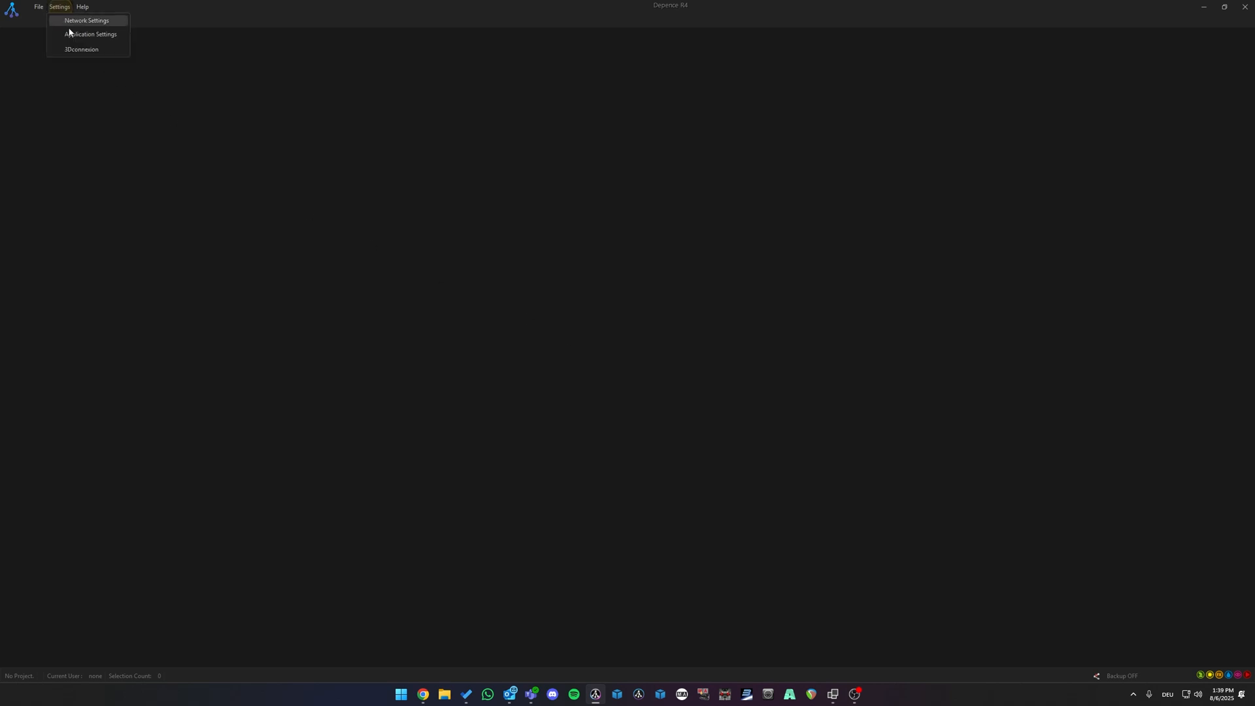
pyautogui.click(79, 36)
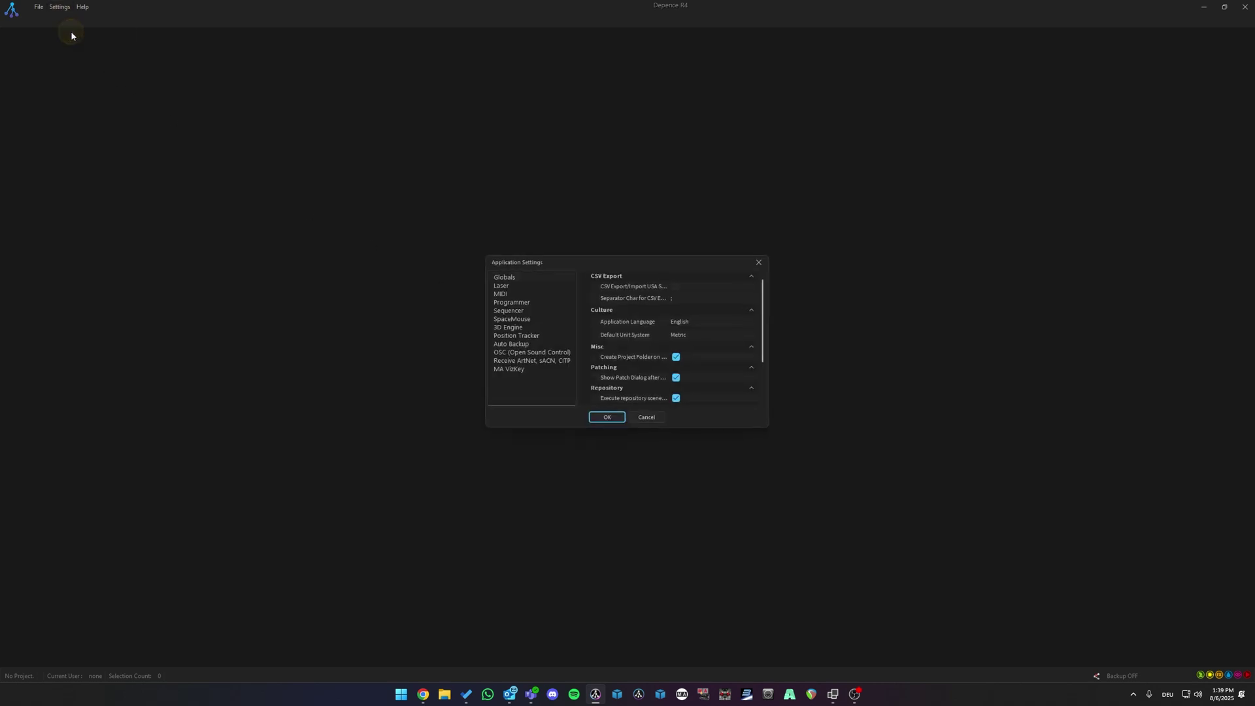
pyautogui.click(511, 369)
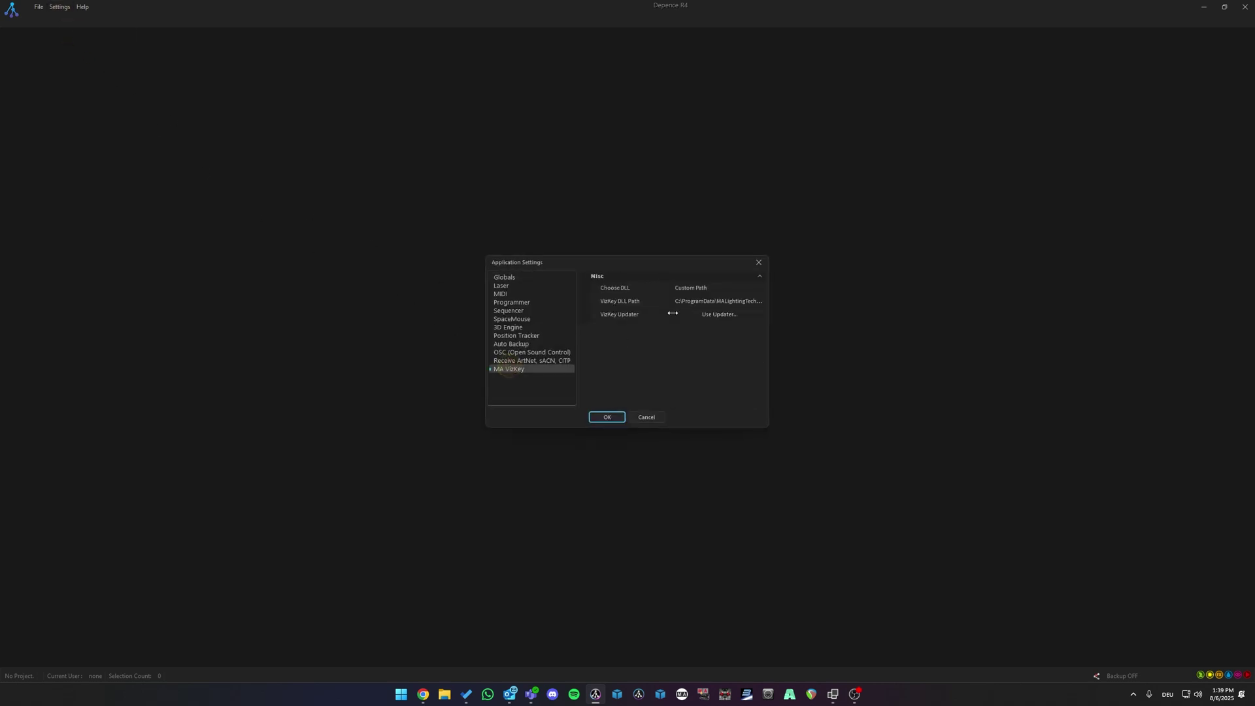
pyautogui.click(719, 287)
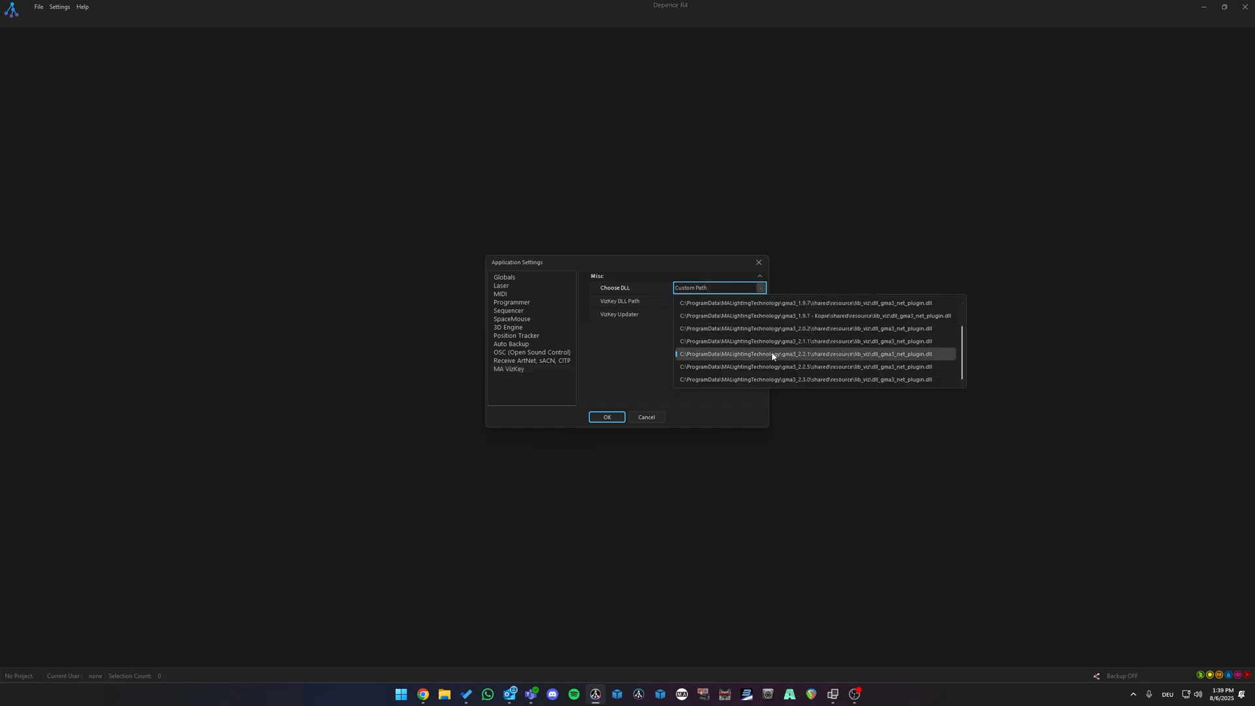
pyautogui.click(816, 383)
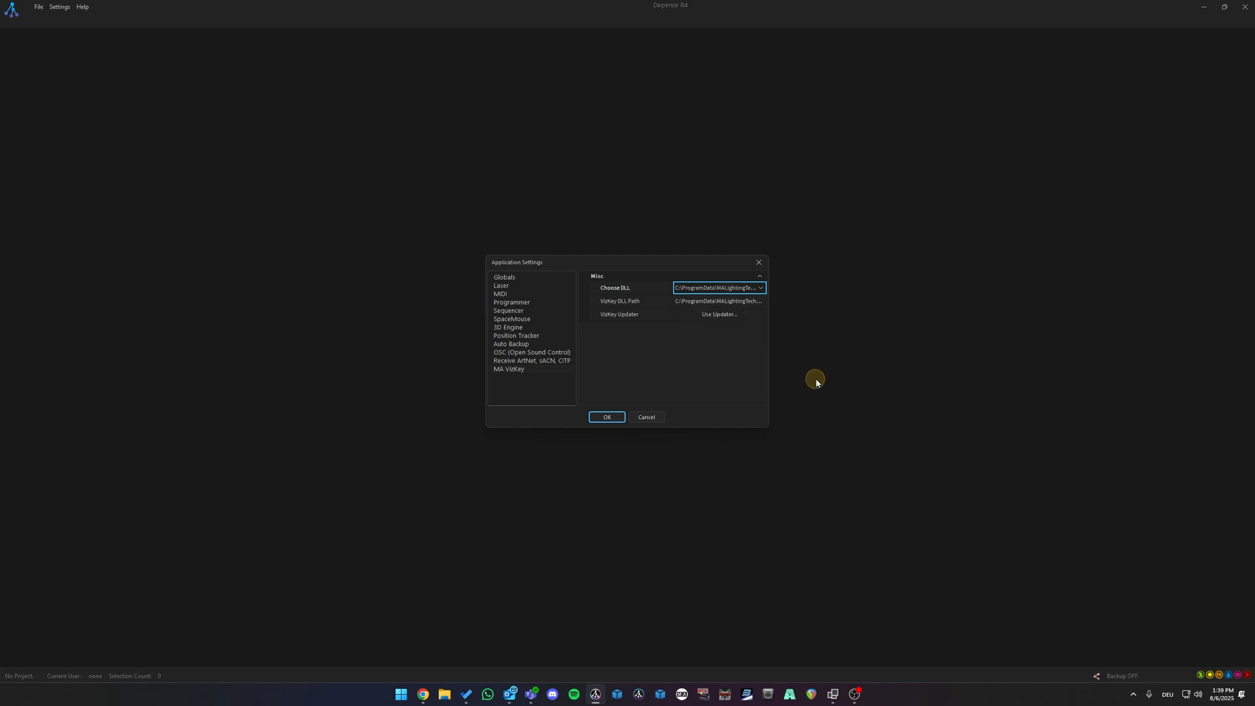
# Step: Confirm the settings, dismiss the restart notice and close Depence
pyautogui.click(607, 417)
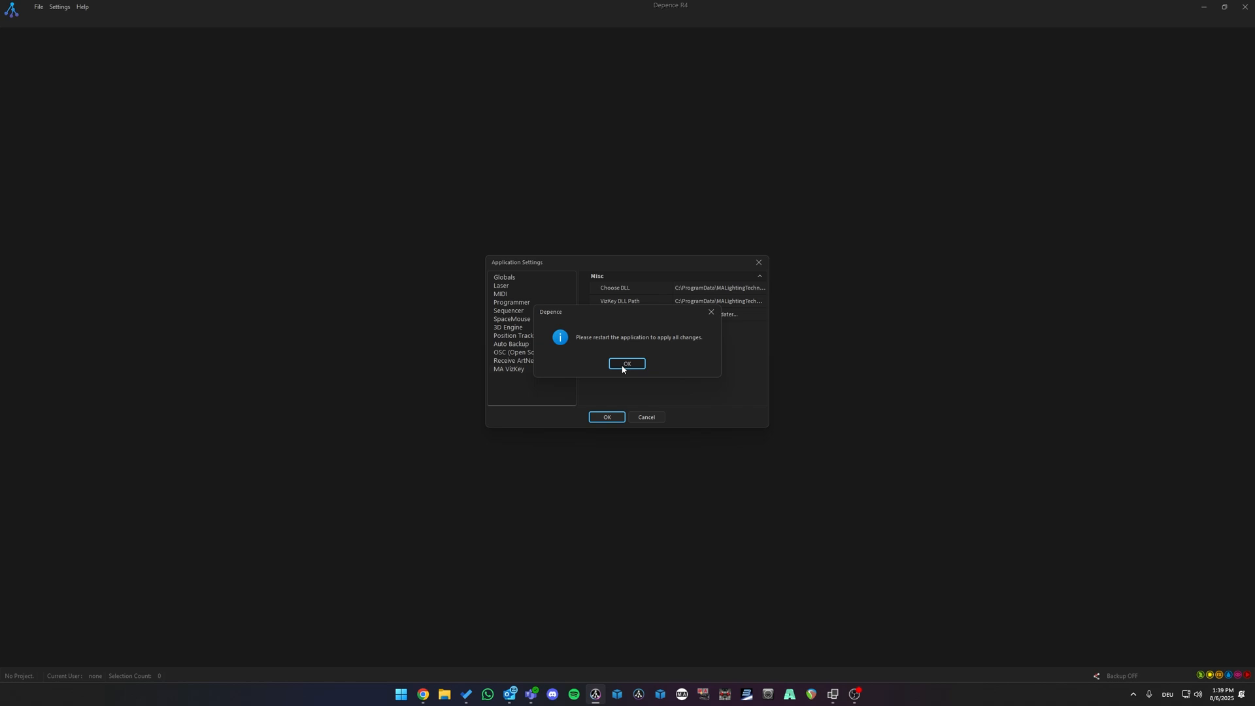
pyautogui.click(625, 364)
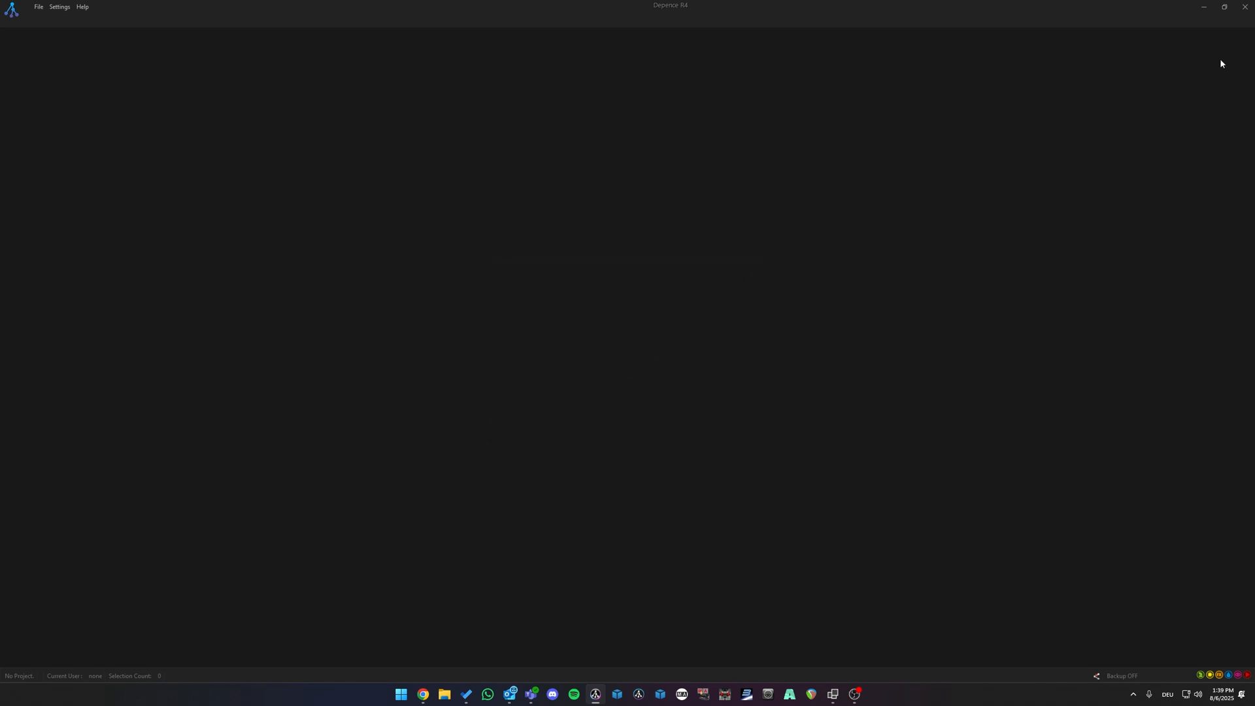
pyautogui.click(1245, 6)
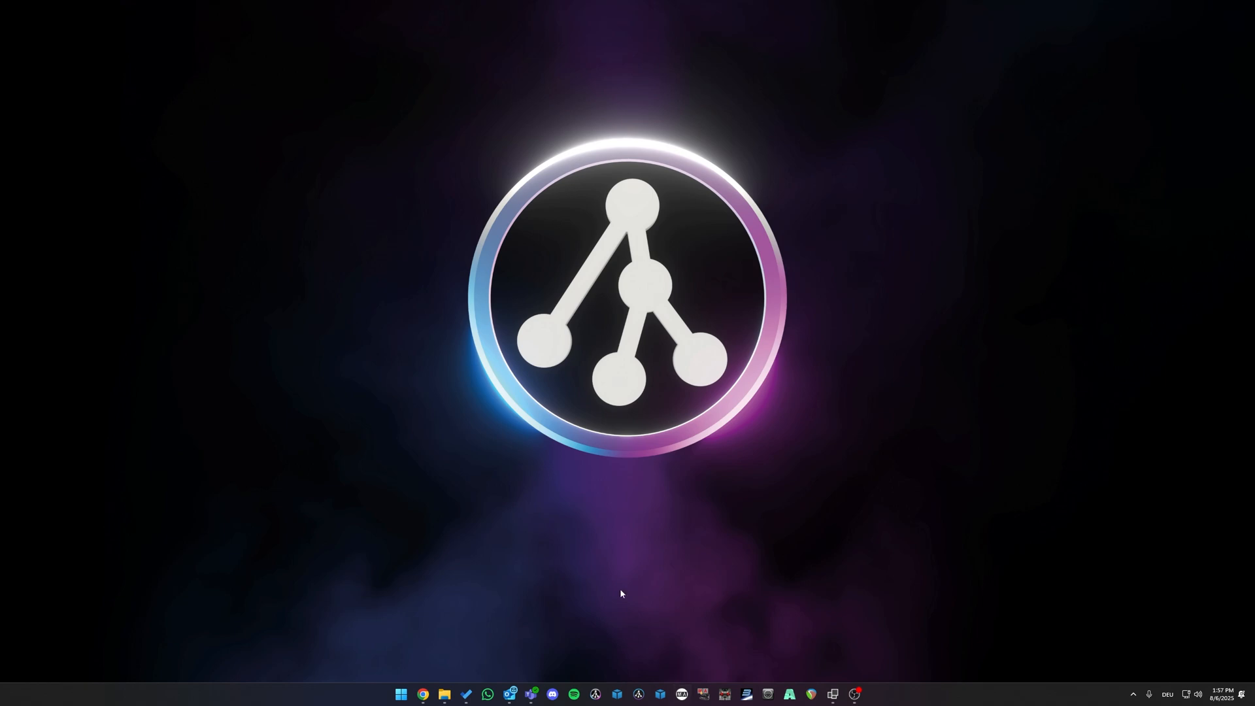
# Step: Relaunch Depence R4 and let the project load
pyautogui.click(595, 695)
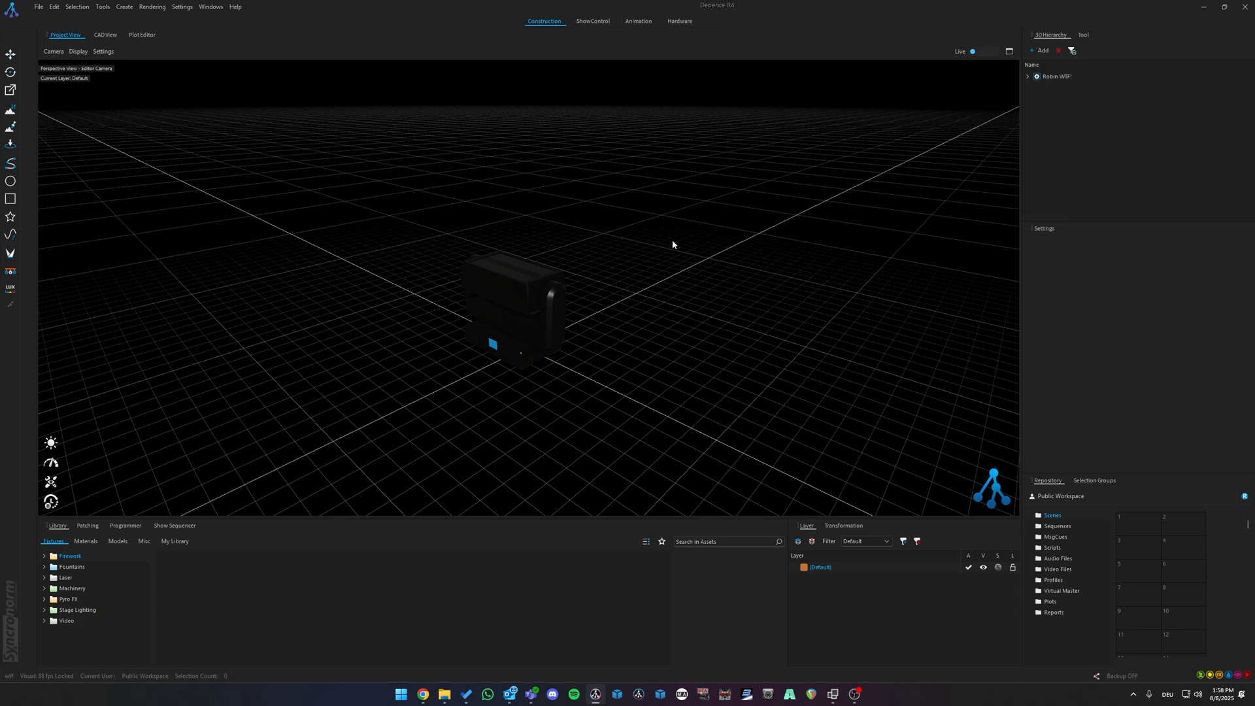
# Step: Add a Viz Key device in the Hardware workspace
pyautogui.click(682, 22)
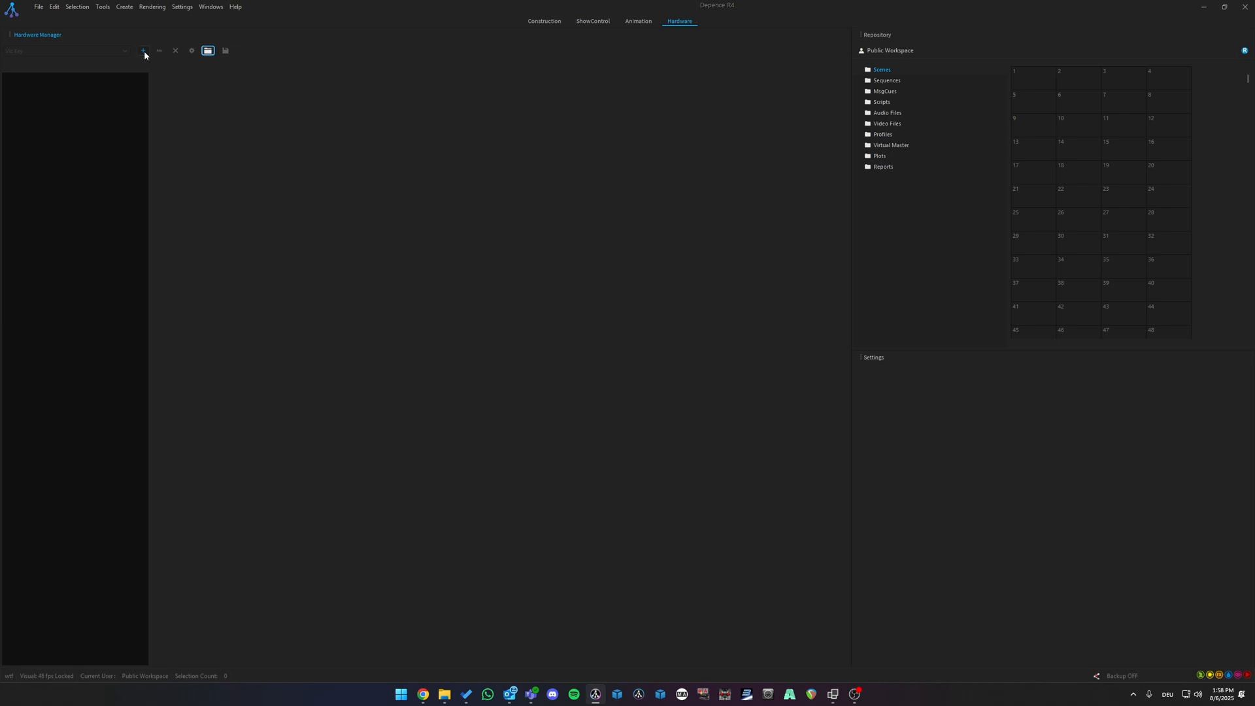
pyautogui.click(144, 52)
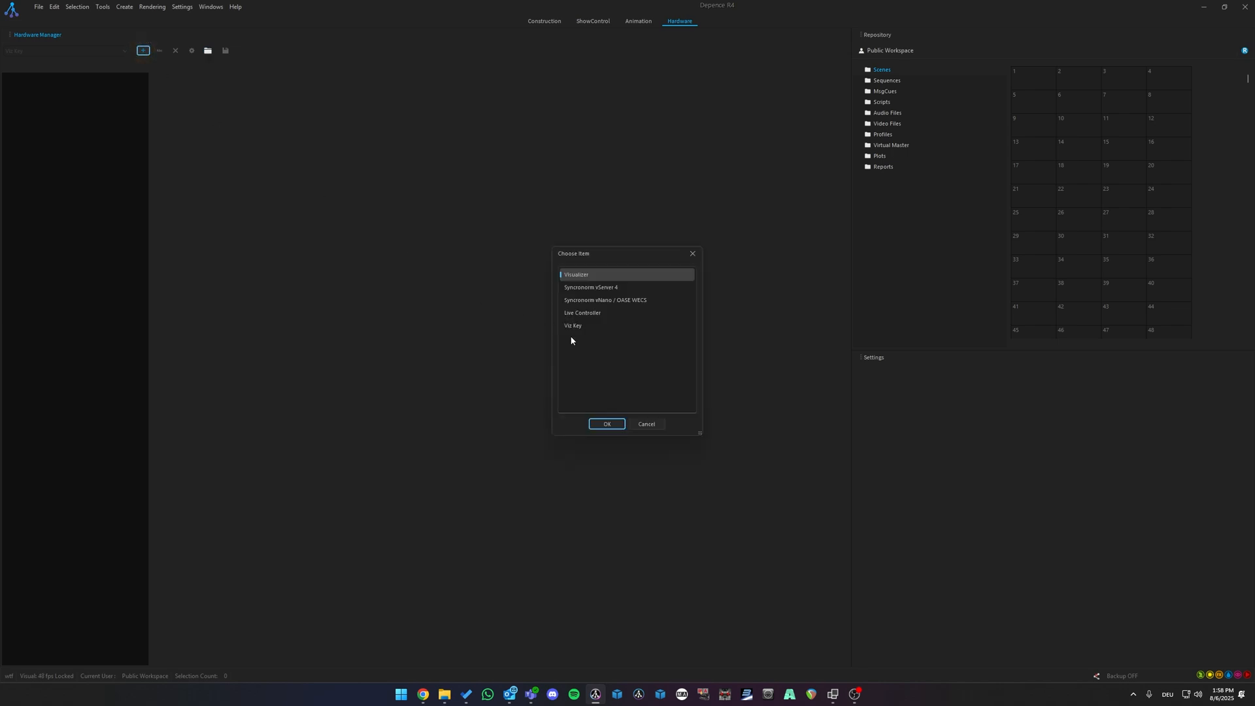
pyautogui.click(586, 327)
pyautogui.click(608, 424)
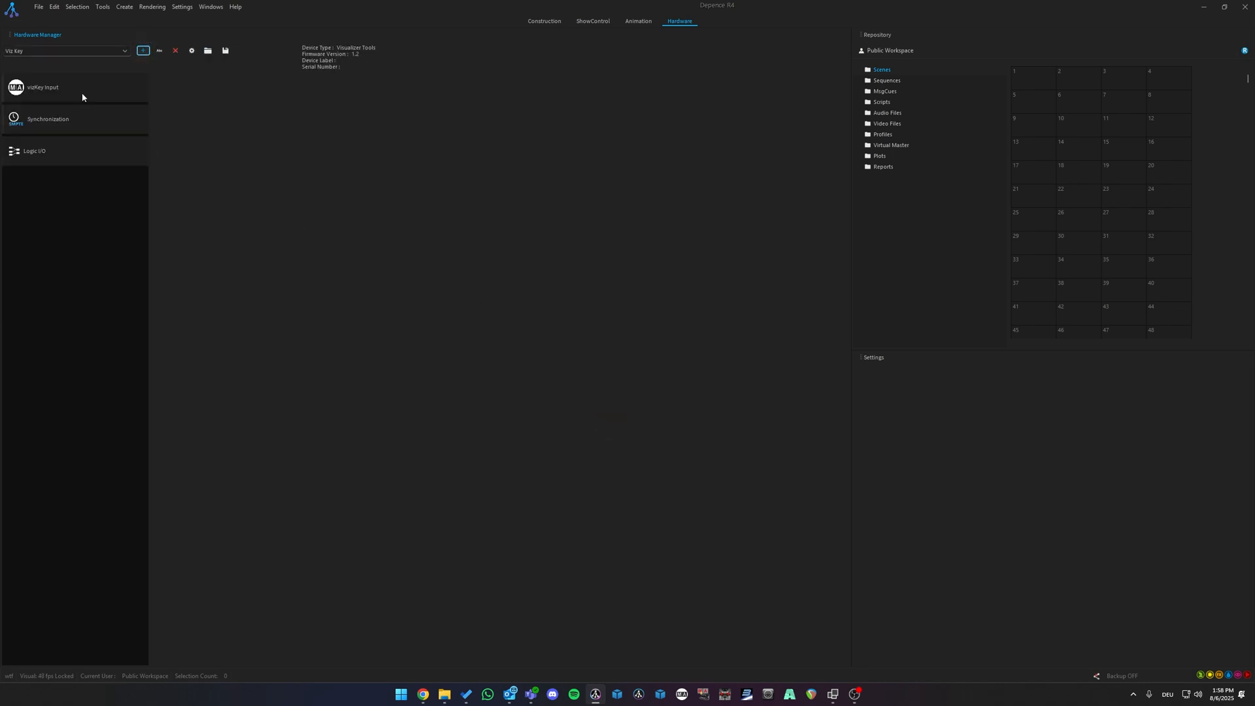
# Step: Enable the VizKey input on its vizKey Input page
pyautogui.click(39, 88)
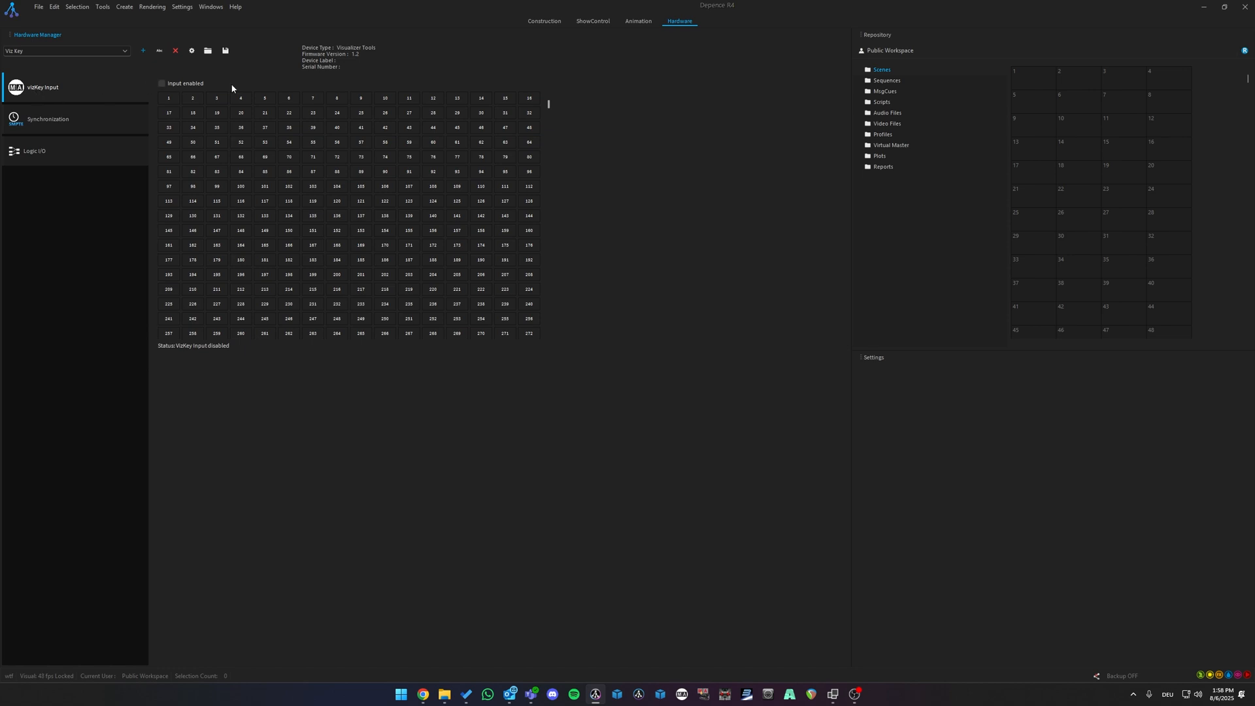
pyautogui.click(185, 84)
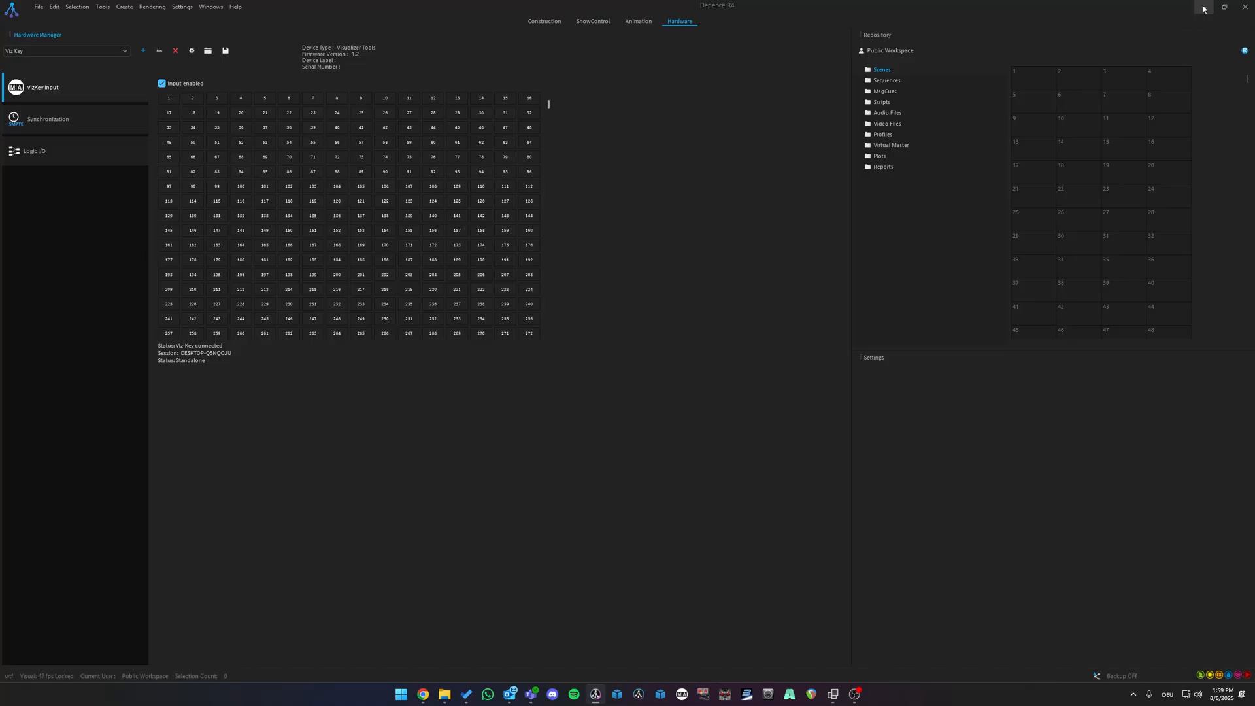
# Step: Minimize Depence and launch grandMA3 onPC 2.3.0.4 from the system search
pyautogui.click(1201, 8)
pyautogui.press('super')
pyautogui.write('grandMA3 onPC 2.3.0.4')
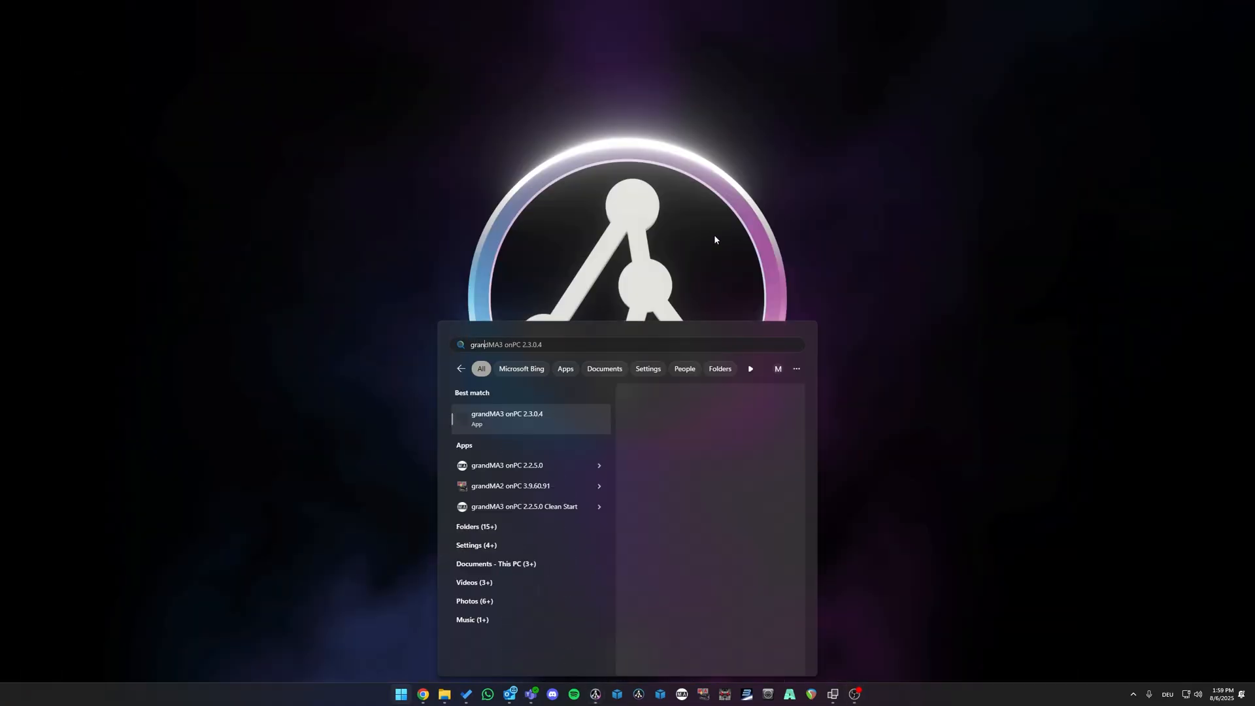
pyautogui.click(546, 427)
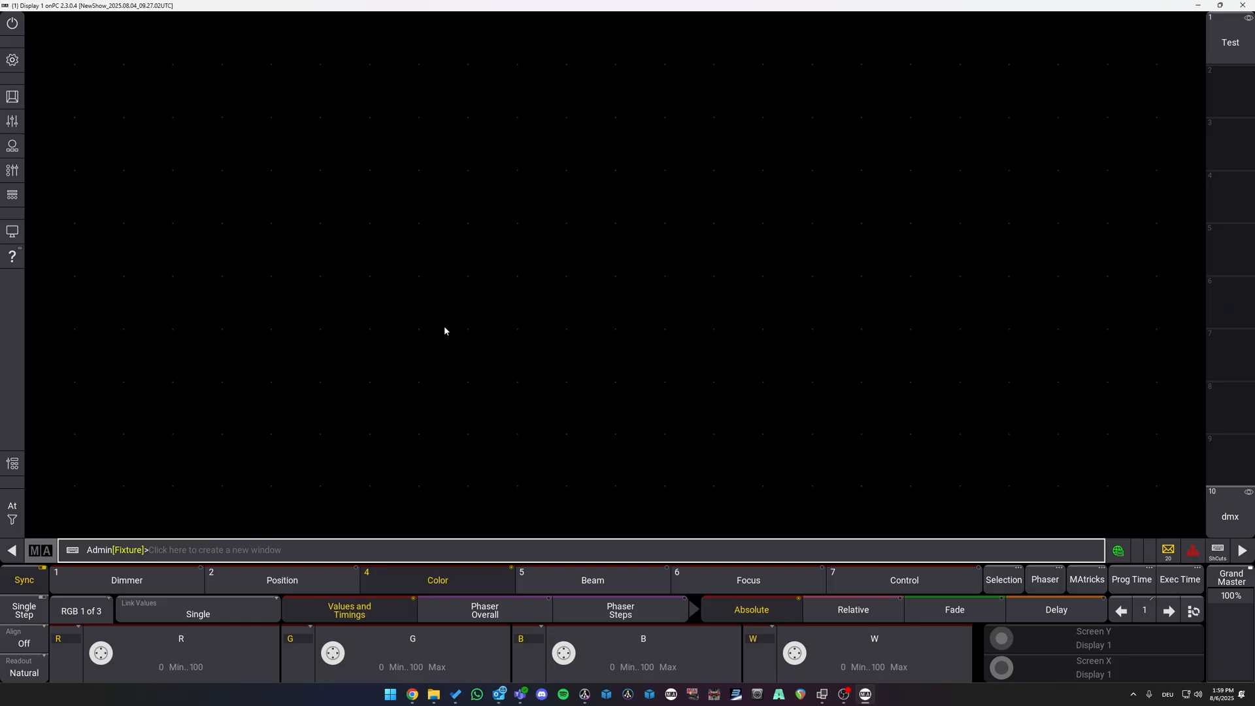
# Step: In Menu > Network, select the Vis+Dongle station and join its session
pyautogui.click(13, 60)
pyautogui.click(488, 359)
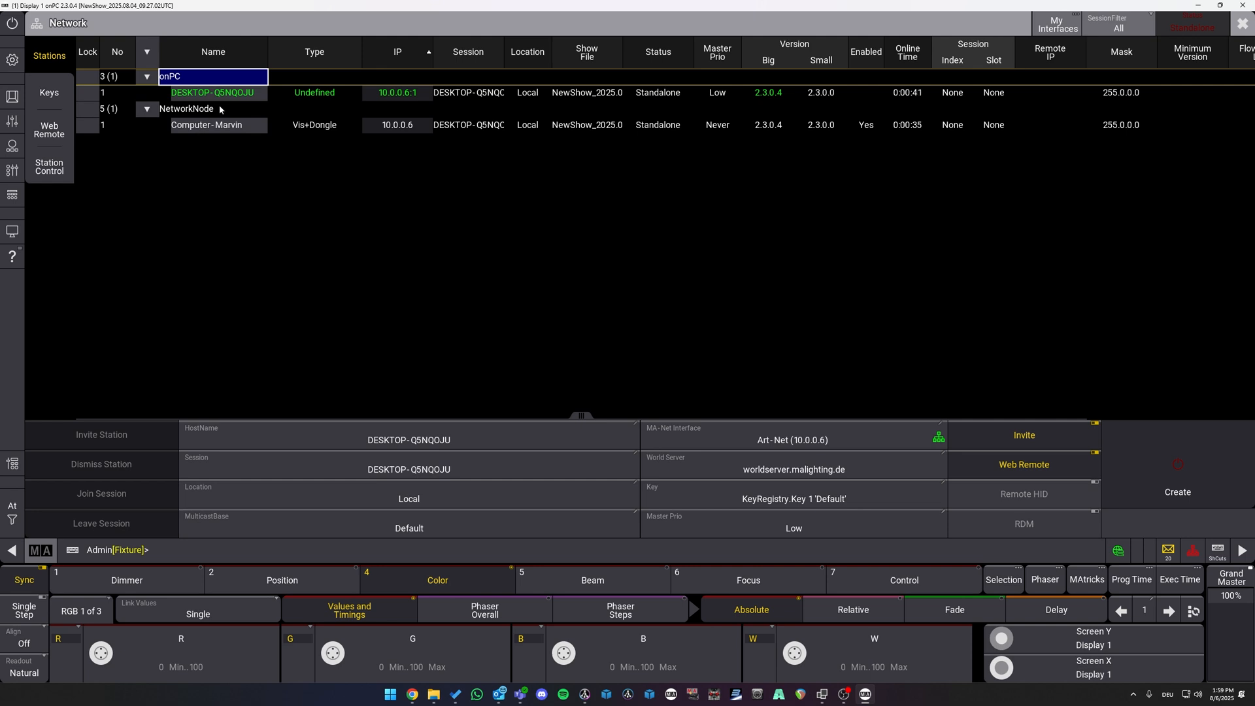
pyautogui.click(211, 125)
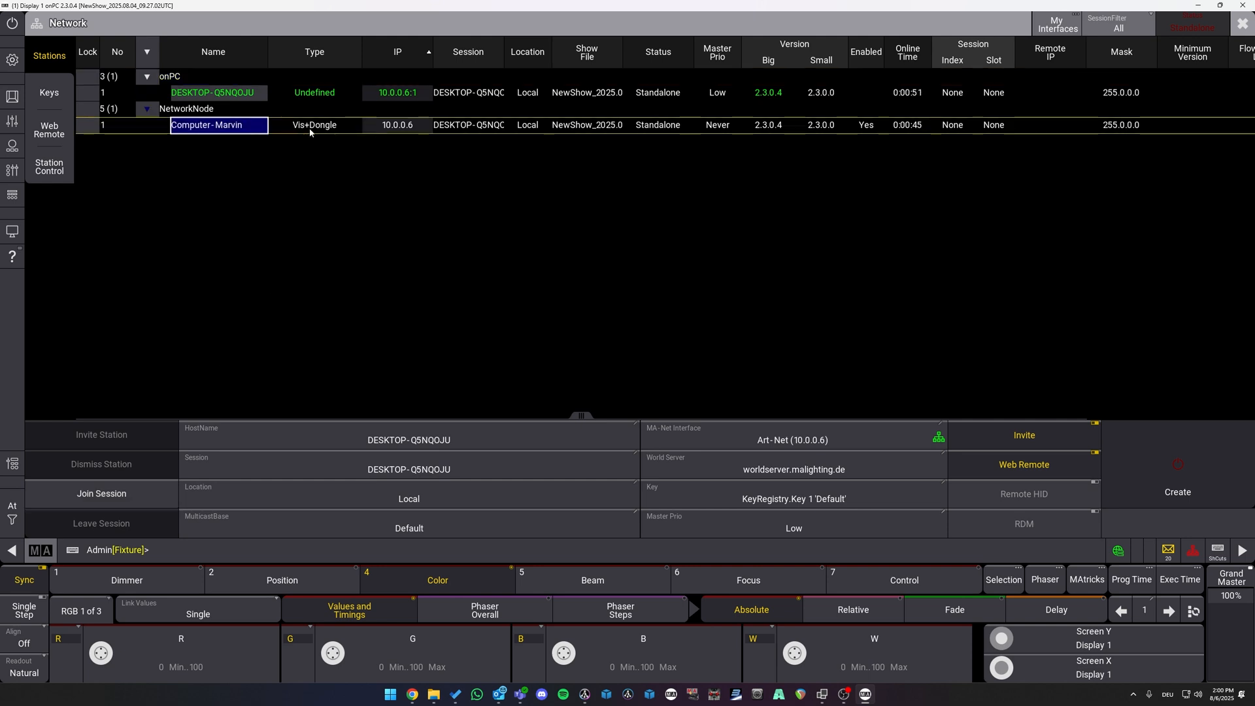
pyautogui.click(113, 494)
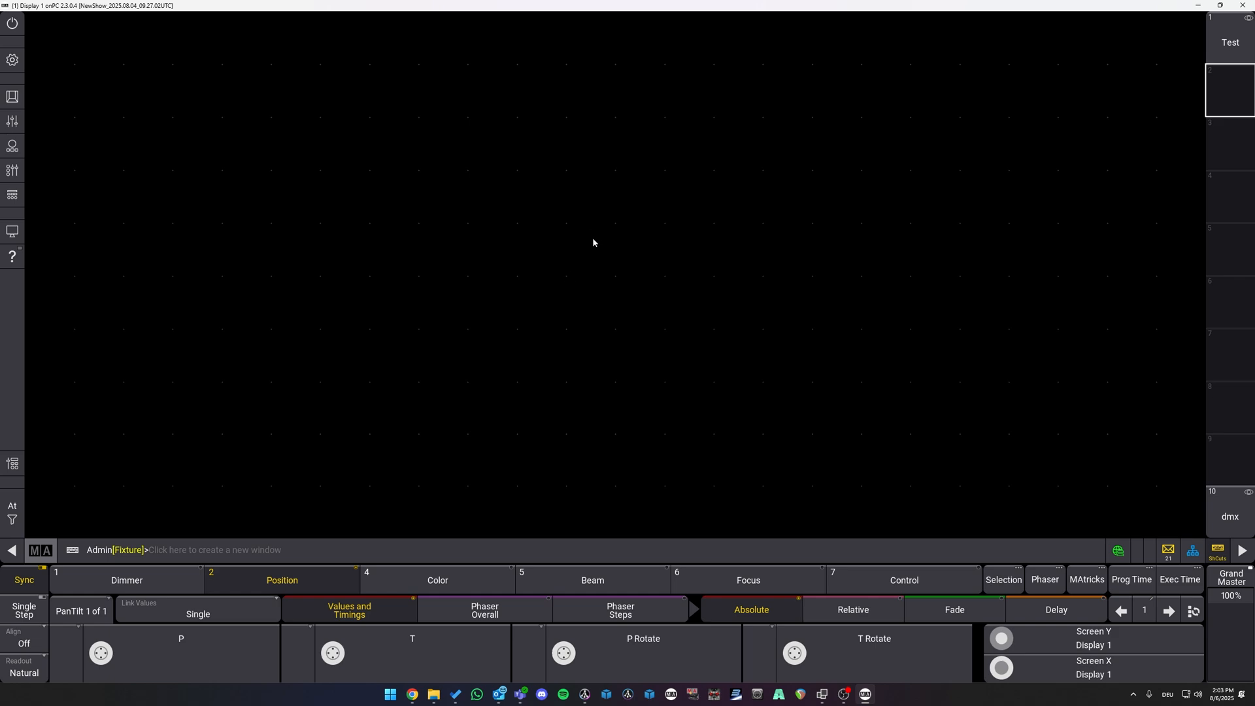
# Step: Restore the onPC window over Depence, load the Test view and select group WTF 1
pyautogui.moveTo(687, 5); pyautogui.dragTo(654, 424)
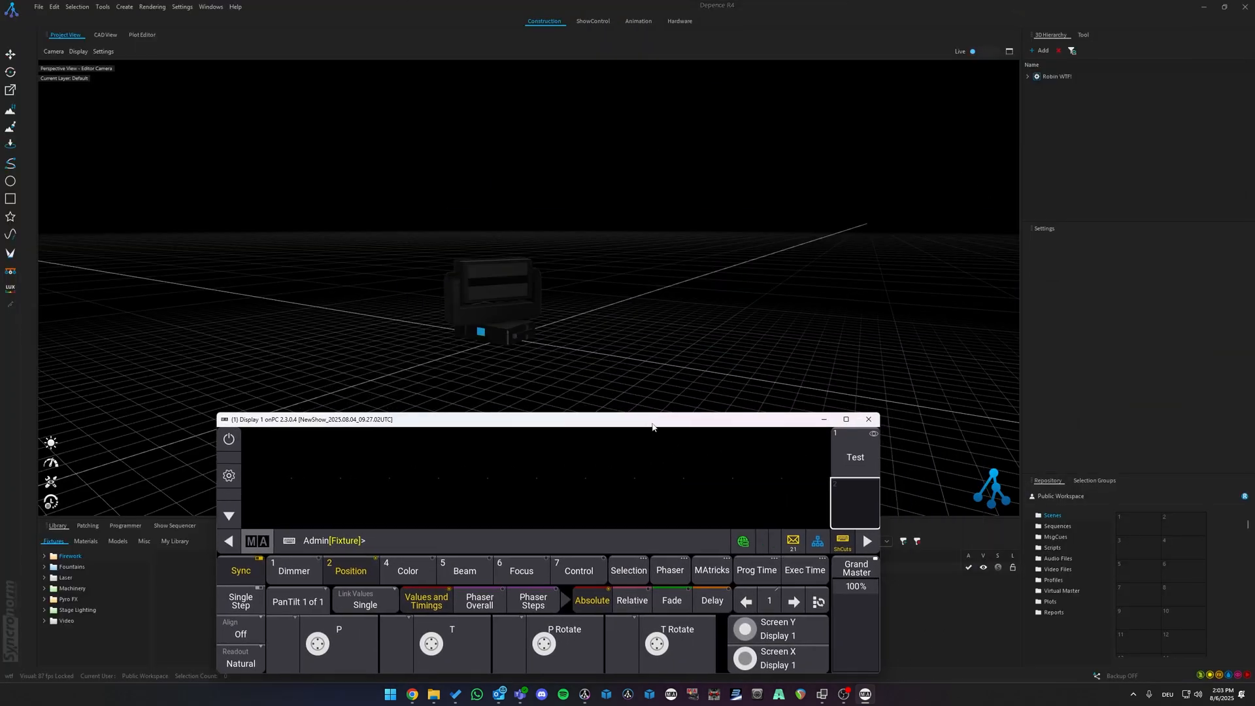
pyautogui.click(853, 457)
pyautogui.moveTo(589, 425); pyautogui.dragTo(607, 426)
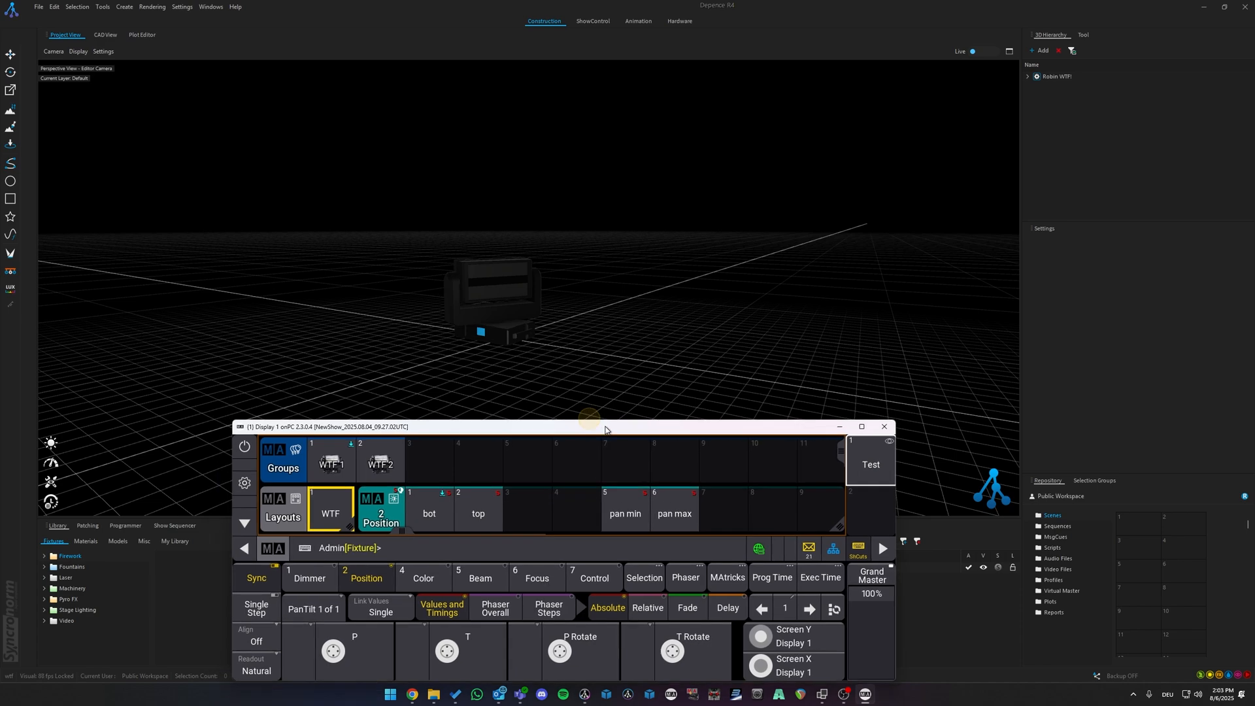
pyautogui.click(334, 457)
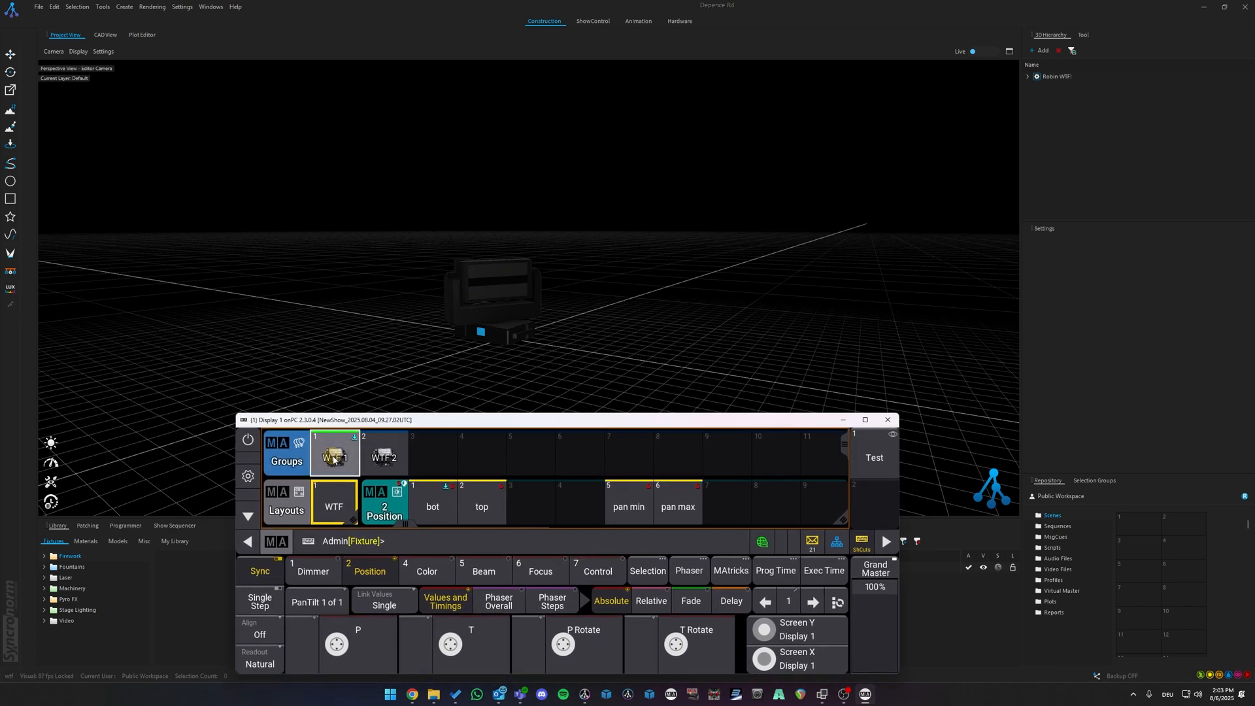
# Step: Recall pan min, pan max and top presets, then light the beam with dimmer command 1
pyautogui.click(629, 507)
pyautogui.click(679, 506)
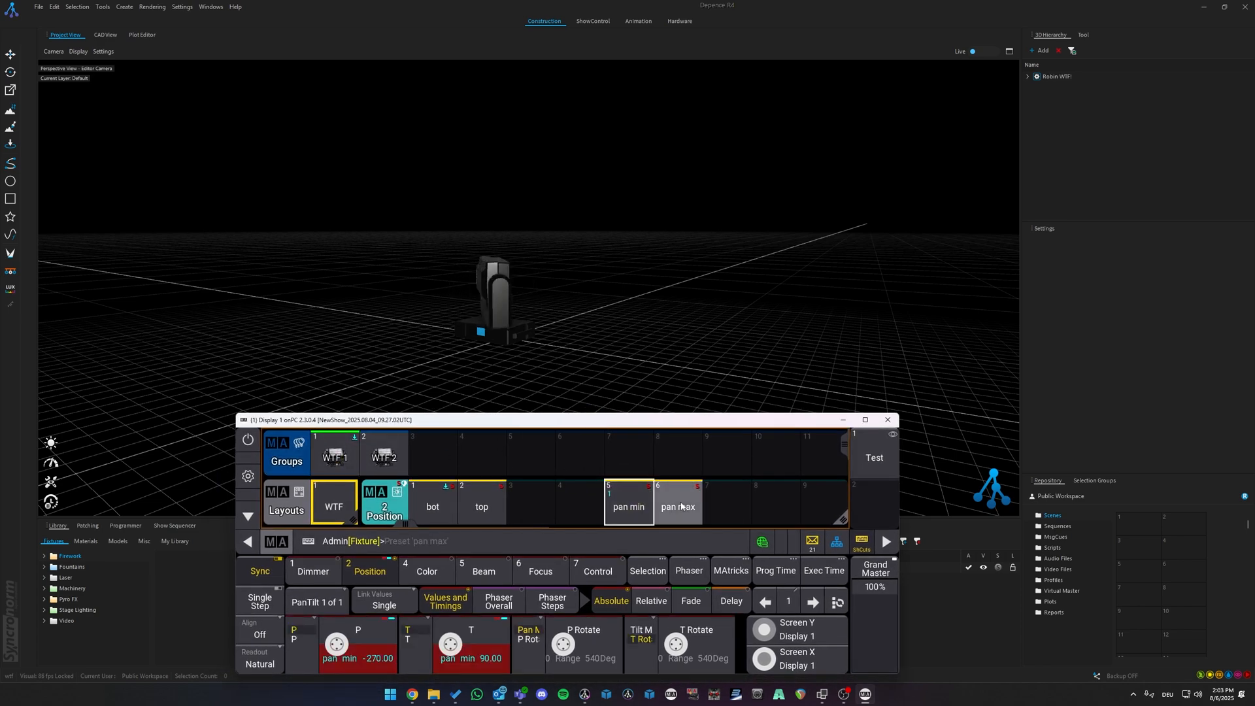
pyautogui.click(679, 507)
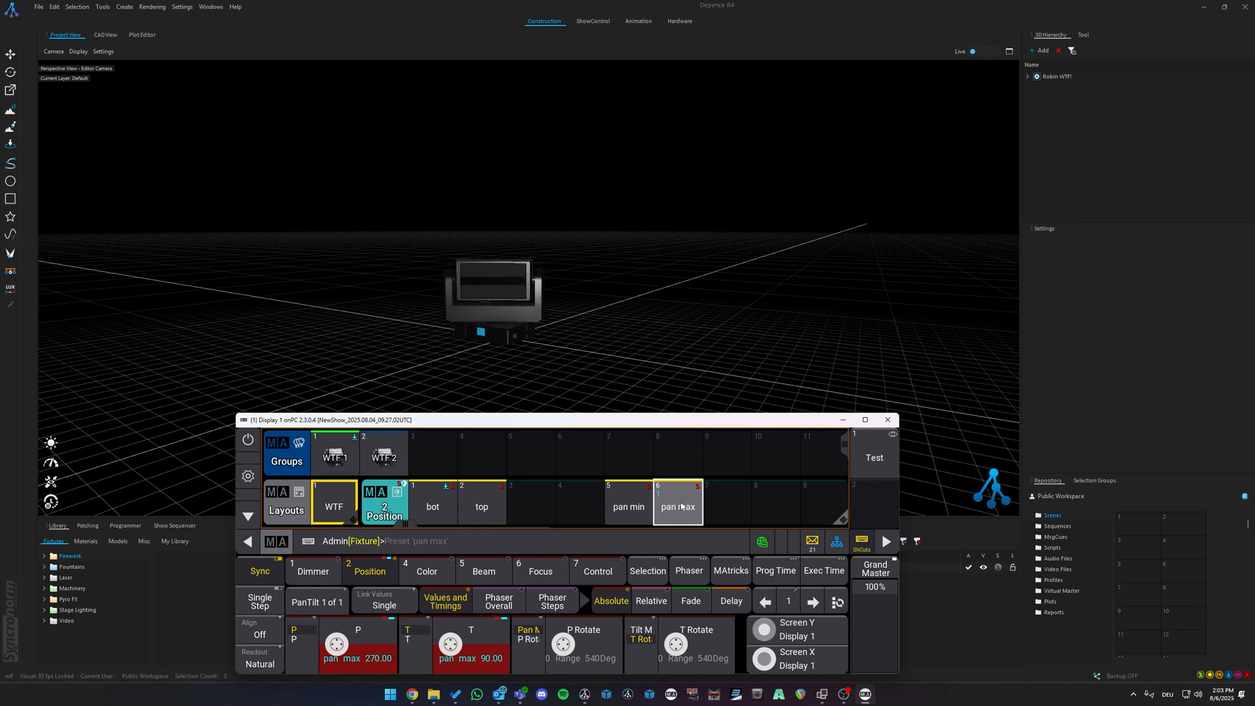
pyautogui.click(482, 507)
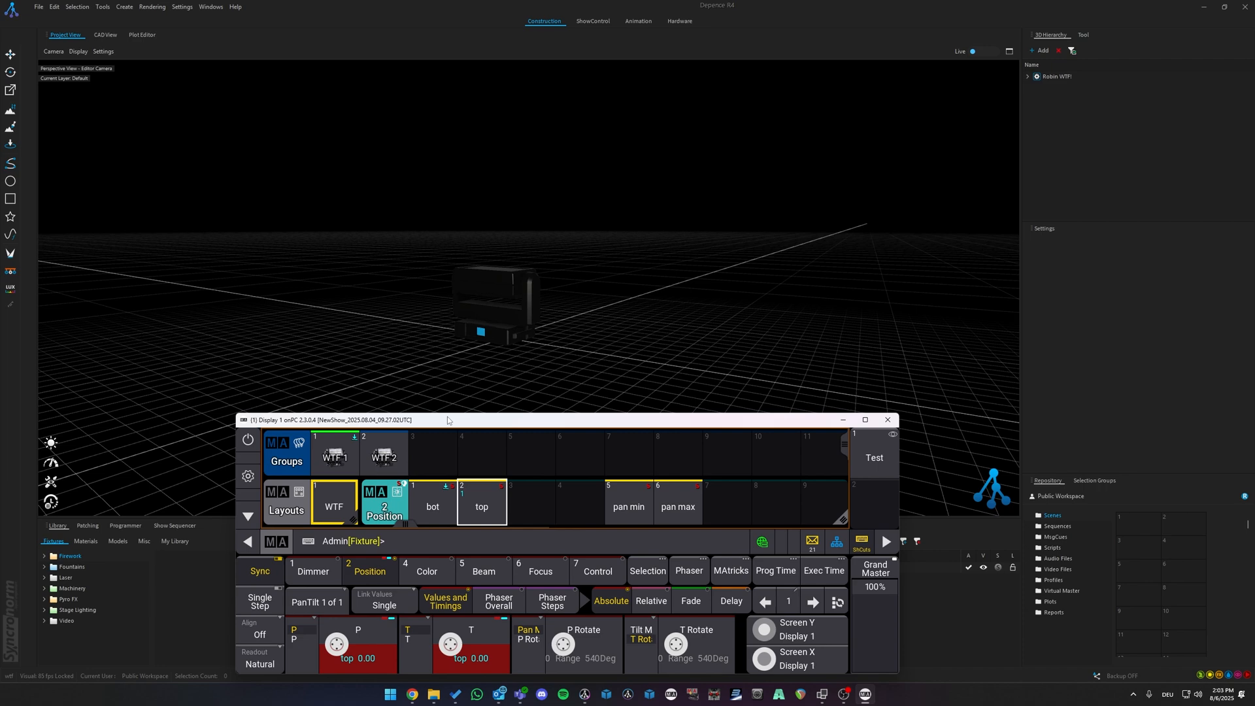
pyautogui.press('KP_1')
pyautogui.press('Return')
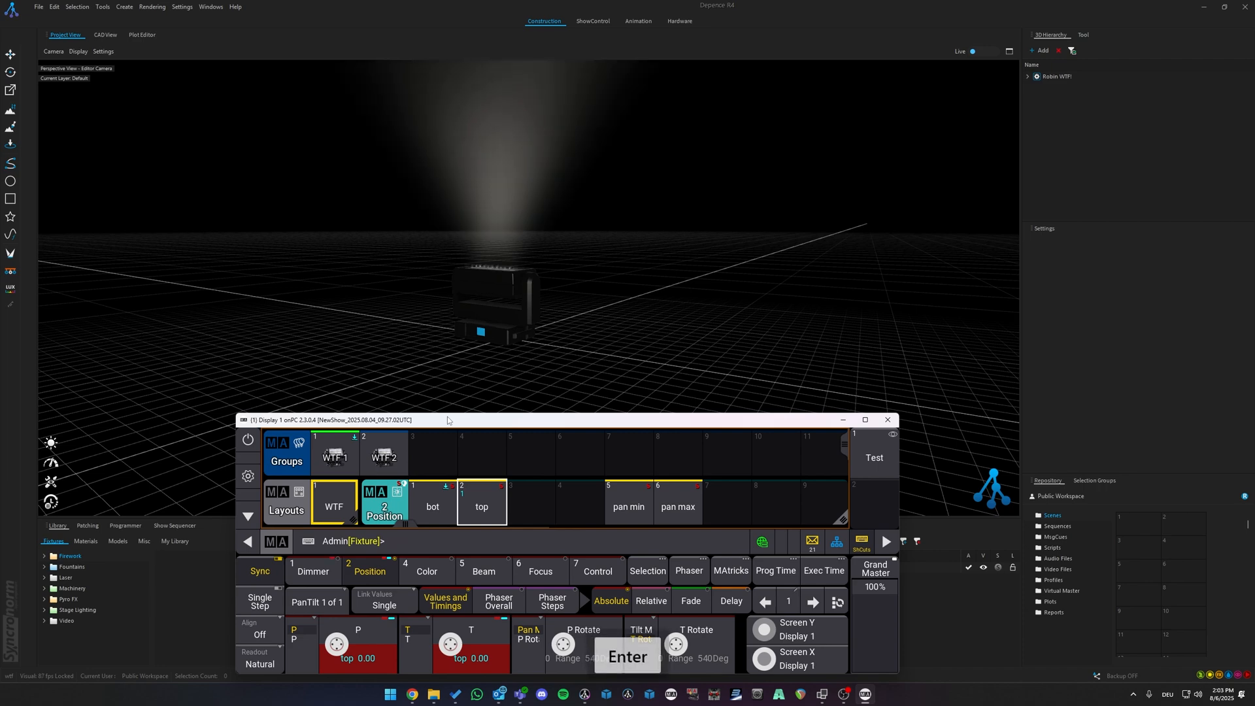